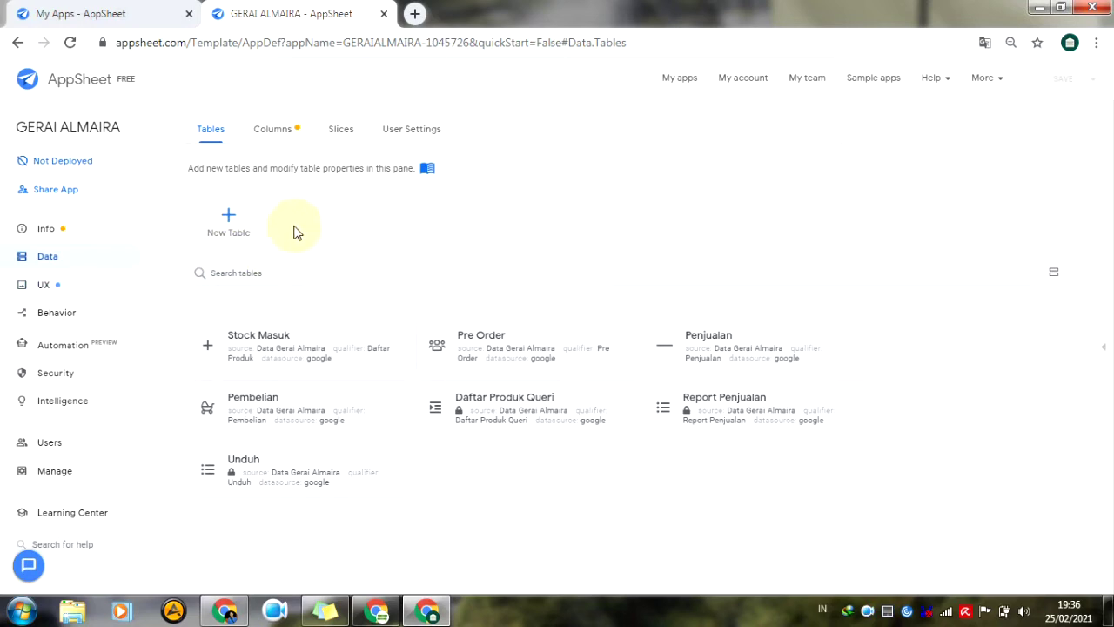
- View the data sources offered for adding a new table, and close the chooser
click(241, 223)
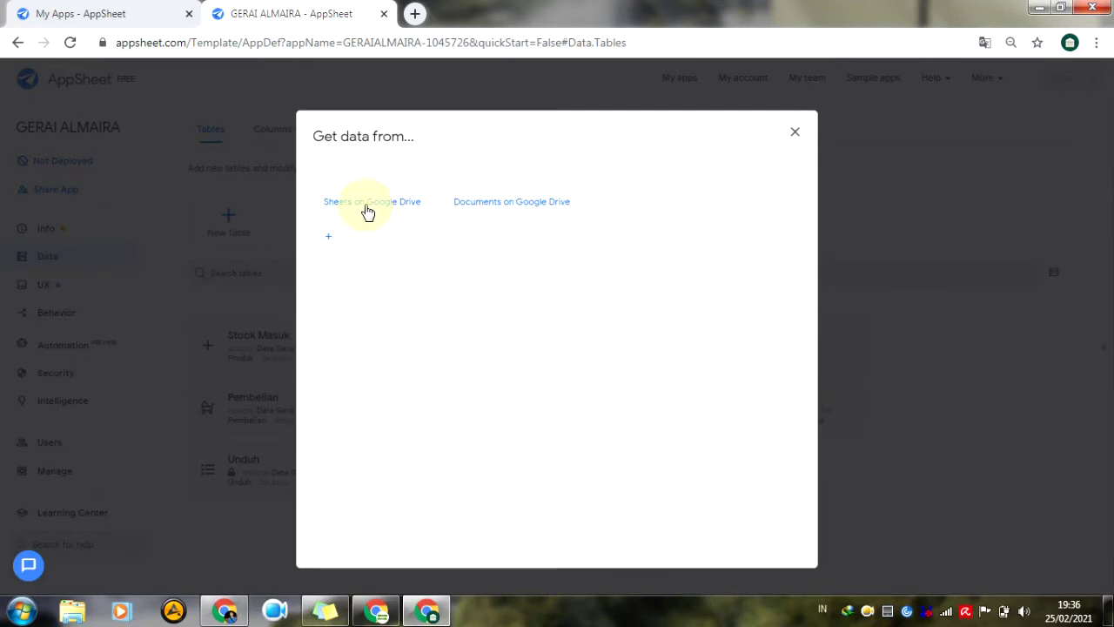
click(796, 136)
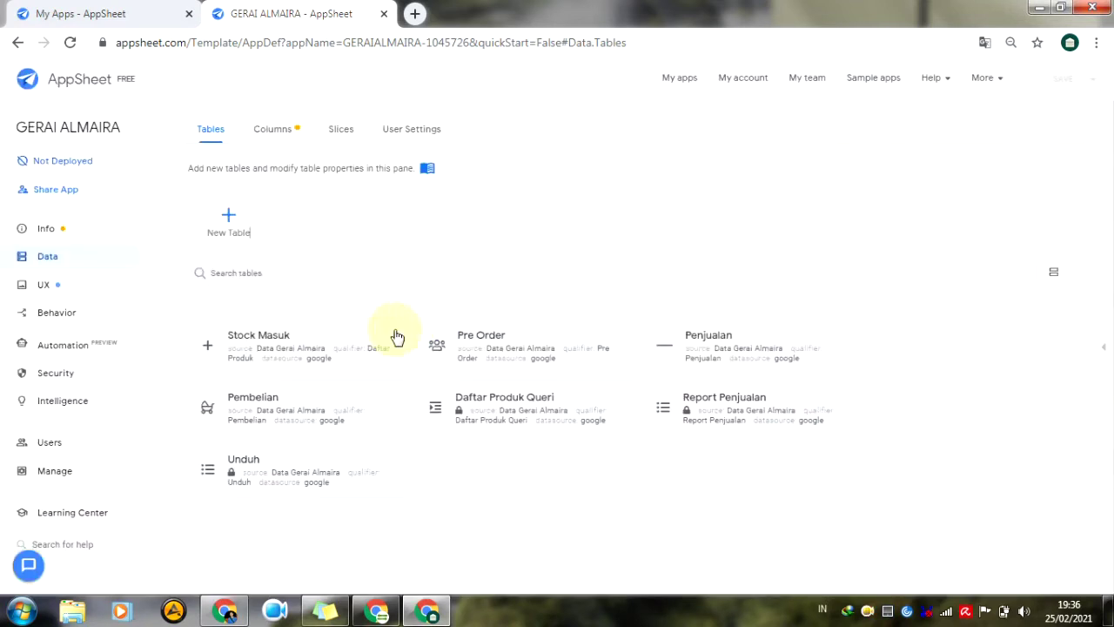
- Open the Stock Masuk table settings and examine its update permissions, storage and security options
click(296, 364)
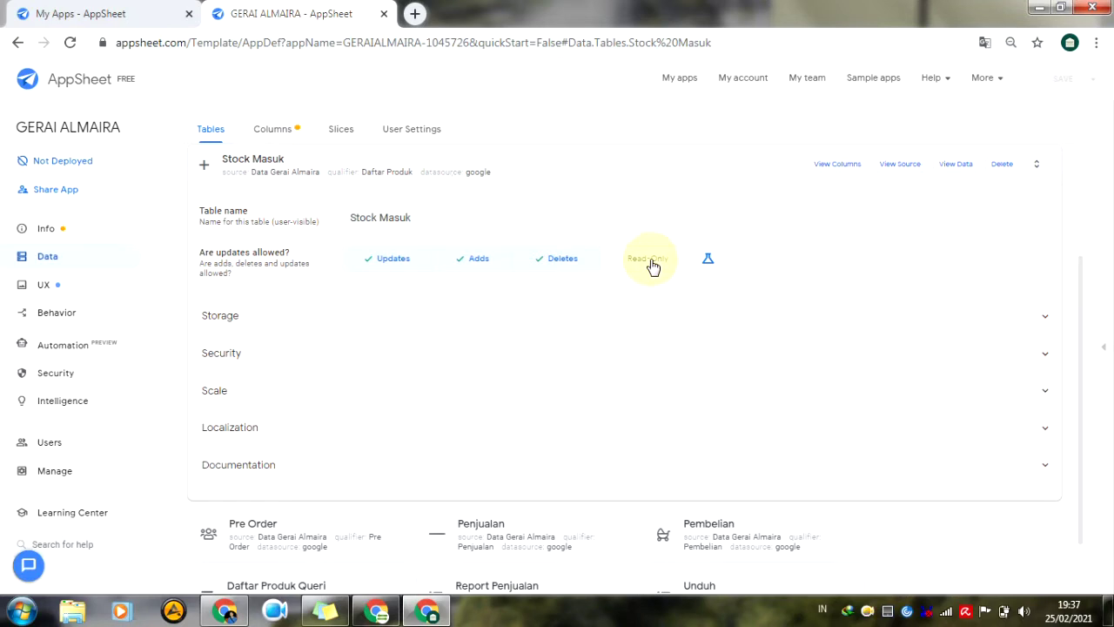
click(265, 322)
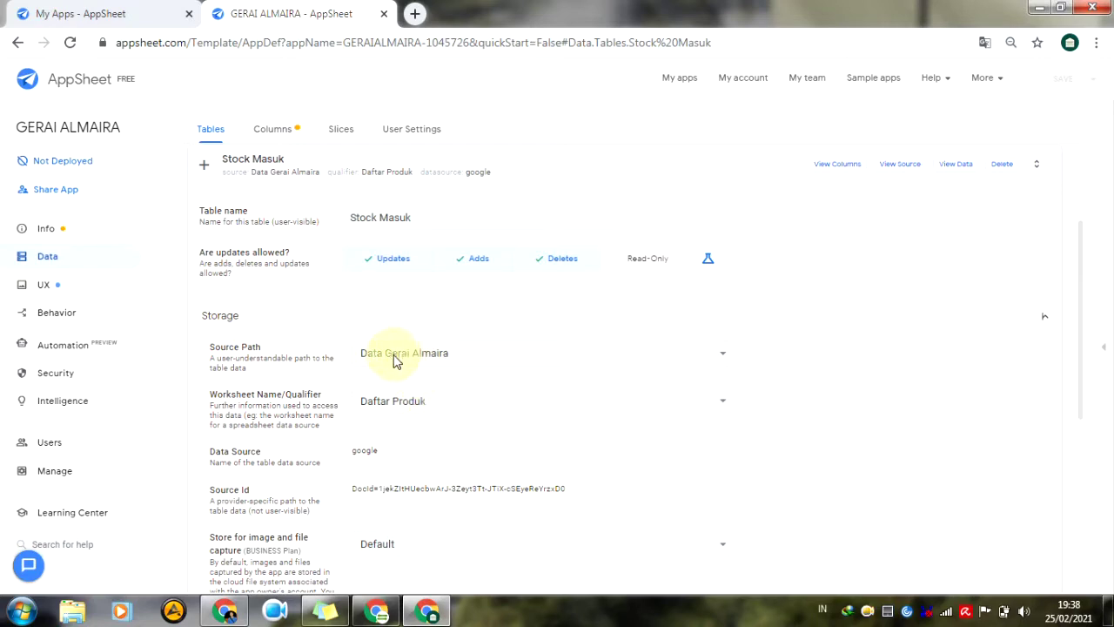
scroll(422, 365, down, 2)
scroll(416, 374, up, 1)
scroll(400, 366, down, 3)
click(323, 425)
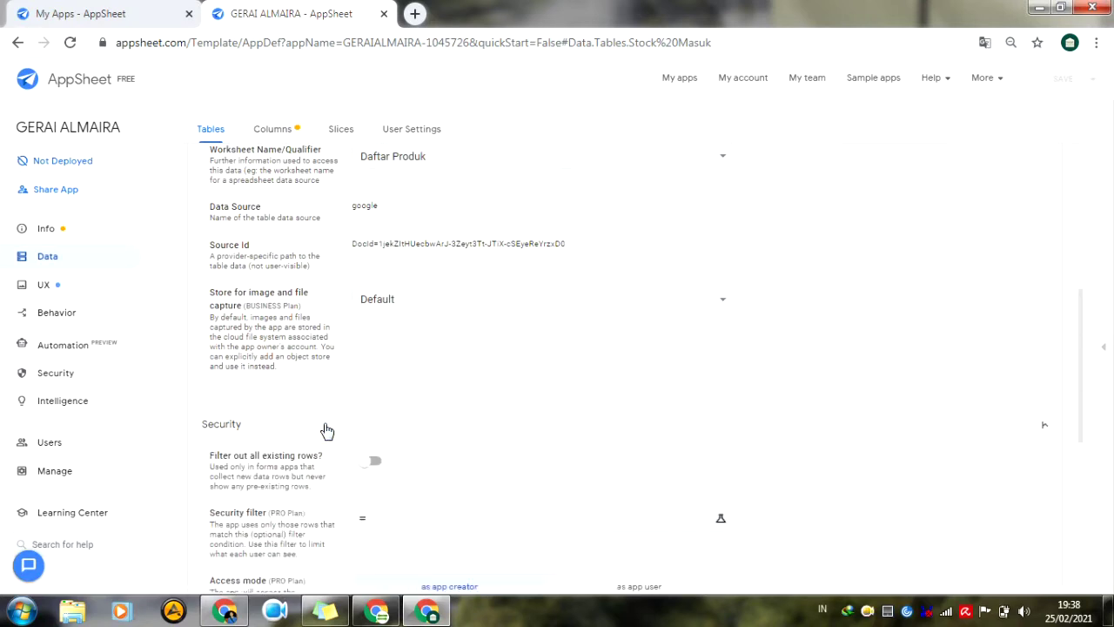
scroll(385, 398, down, 2)
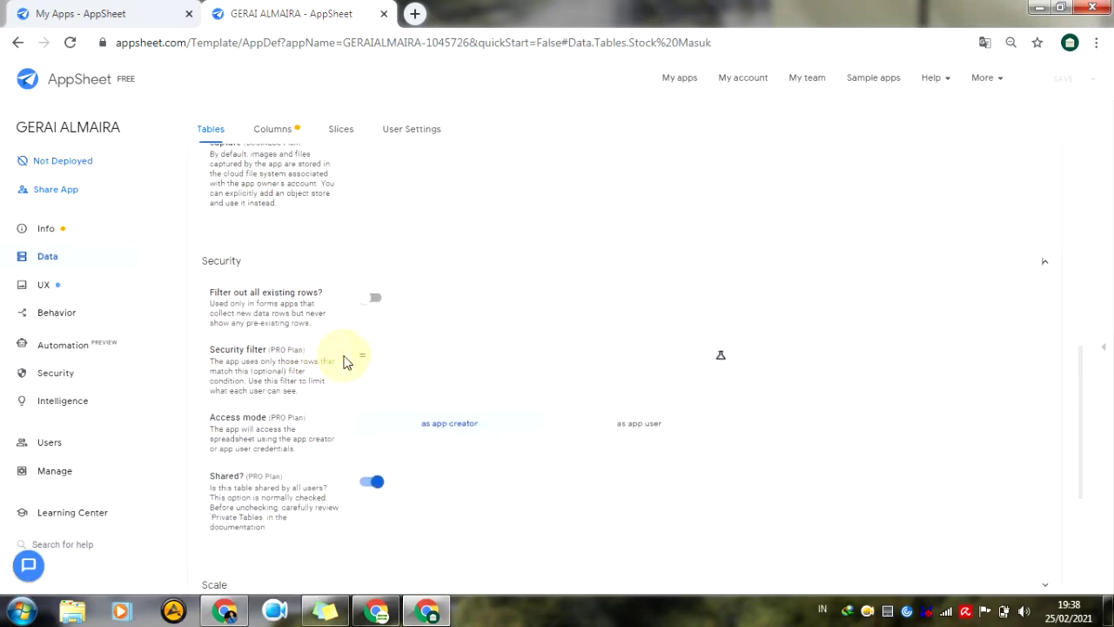
- View the expression editor for the Stock Masuk security filter and close it without entering an expression
click(415, 364)
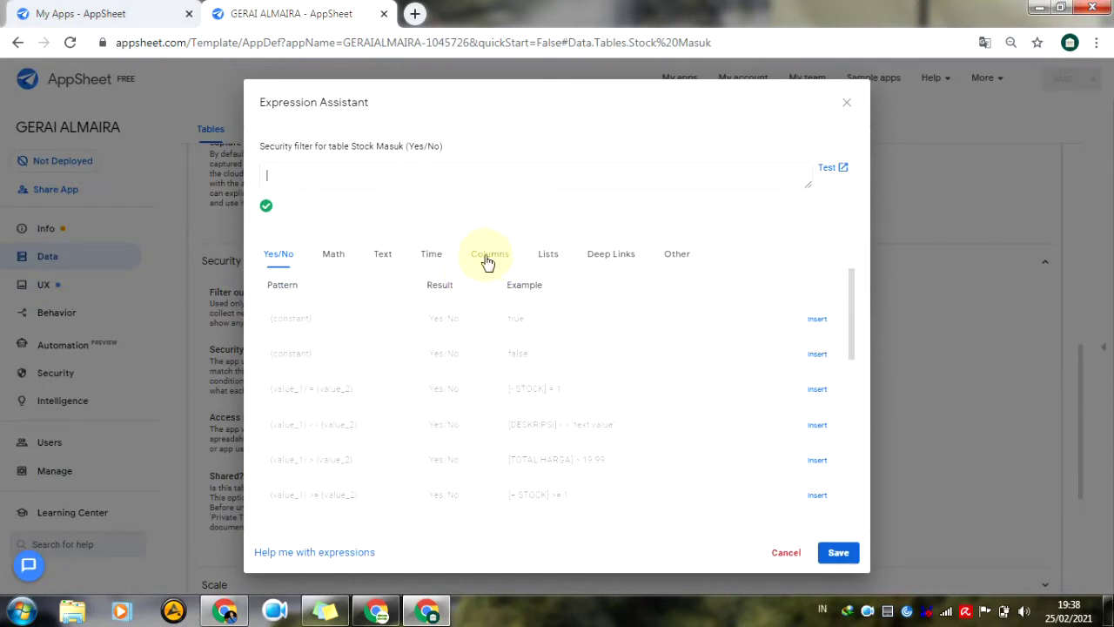
click(847, 105)
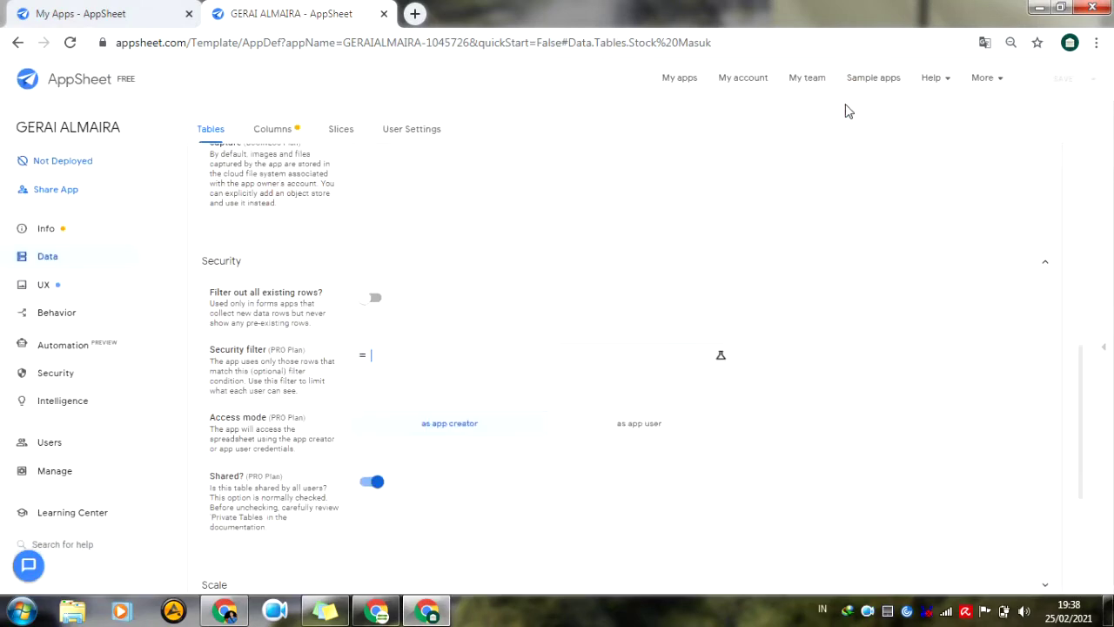
scroll(627, 259, up, 10)
scroll(629, 262, up, 1)
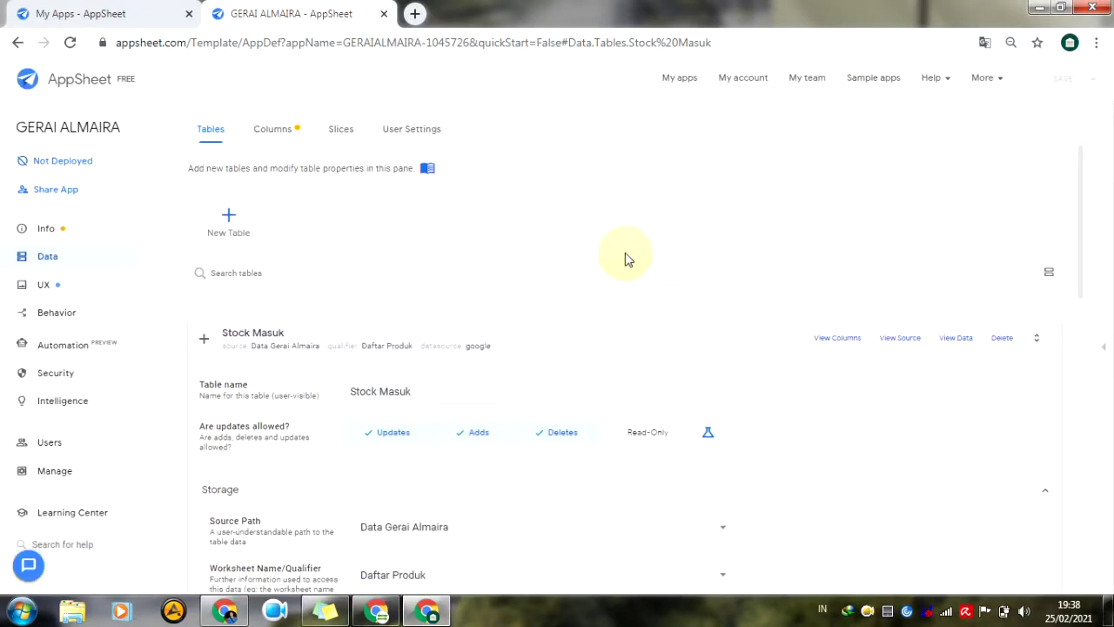
- Open the Stock Masuk column definitions and review the Show and Editable options of the TGL column
click(831, 341)
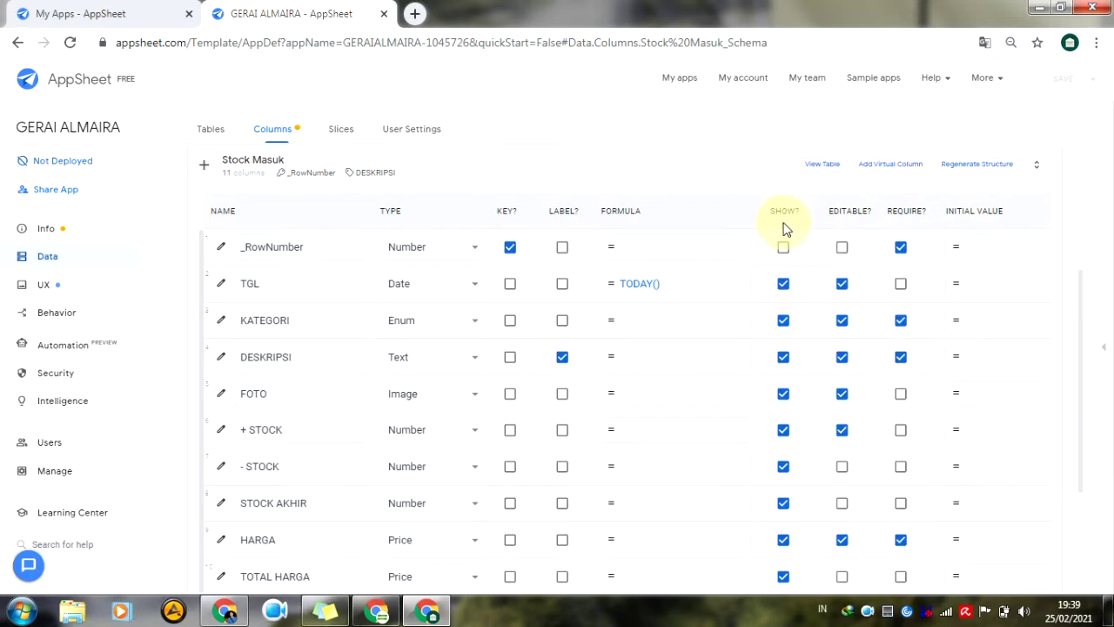
click(784, 282)
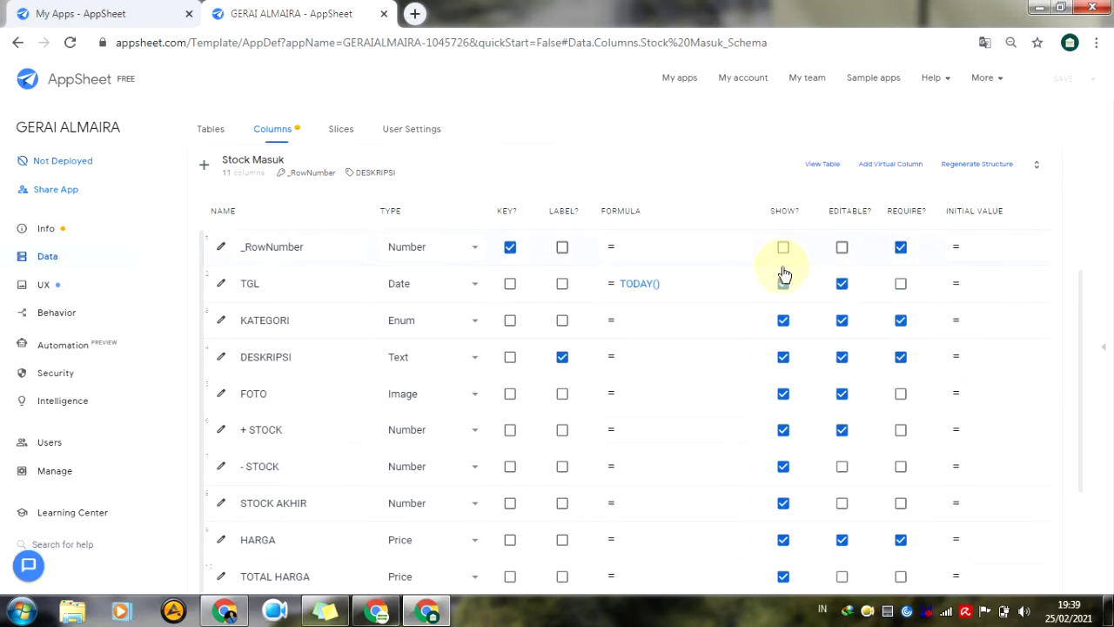
click(842, 284)
click(844, 287)
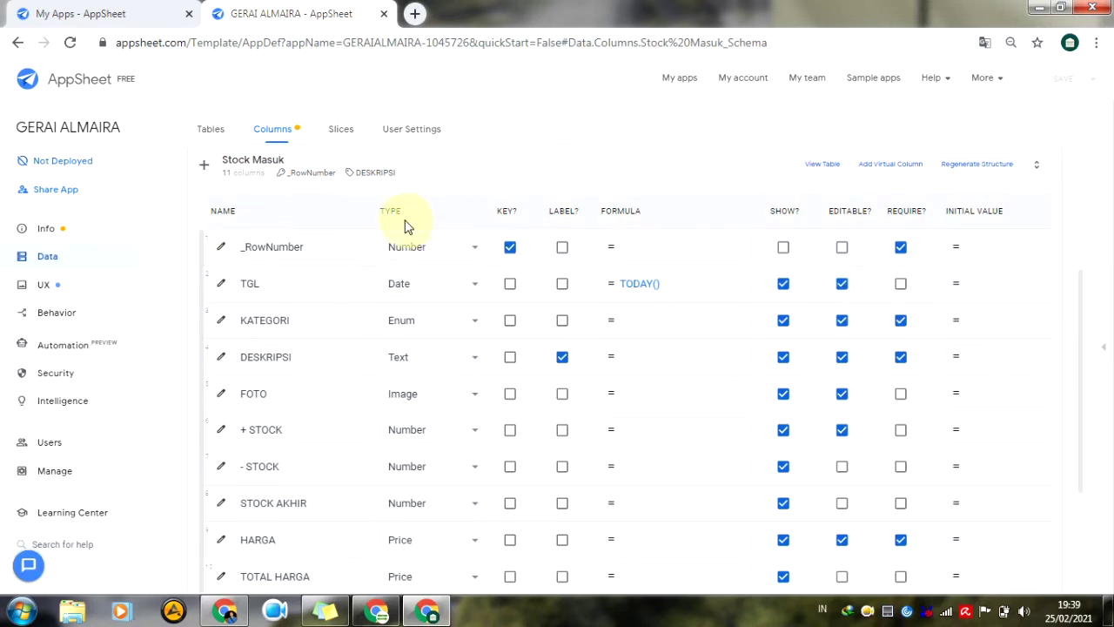
- Examine the data types available for the TGL column and the types assigned to the other Stock Masuk columns
click(470, 291)
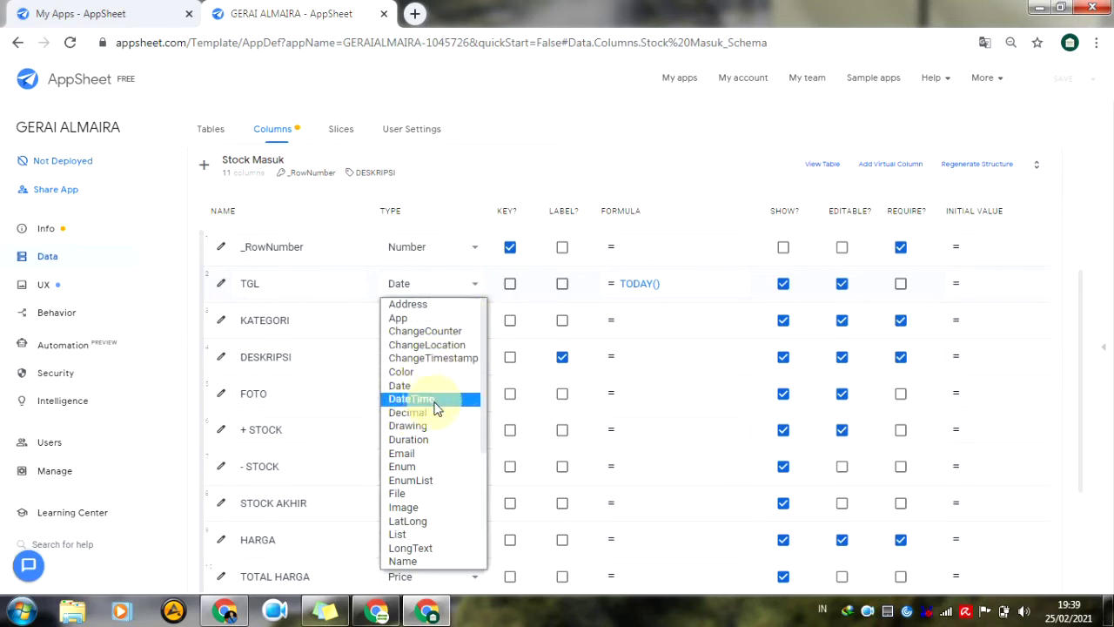
scroll(424, 474, down, 2)
scroll(424, 475, down, 2)
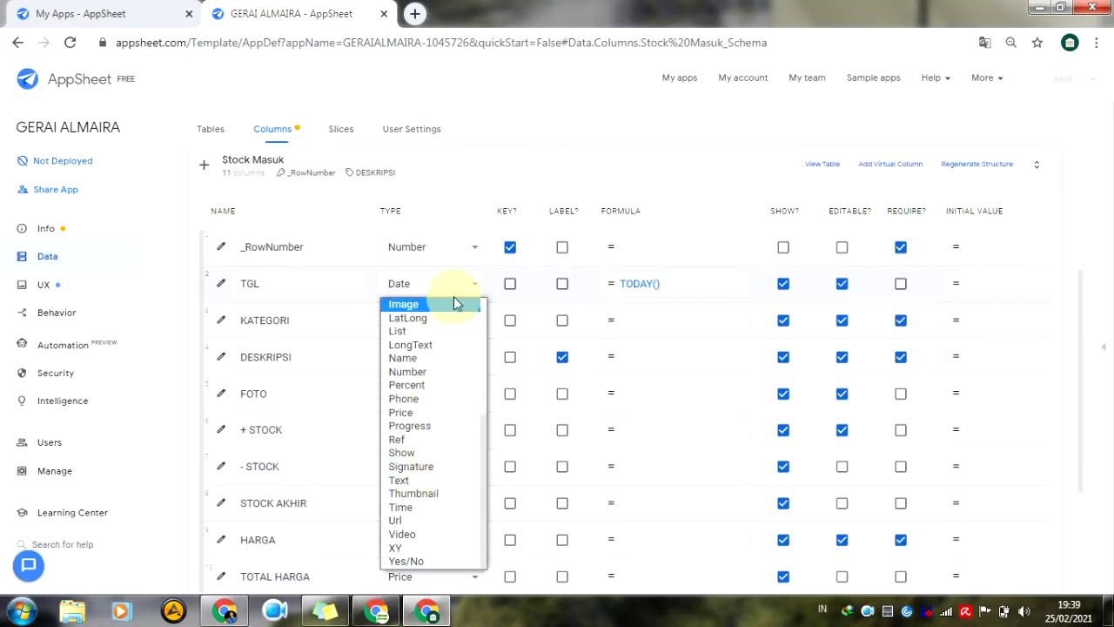
click(457, 217)
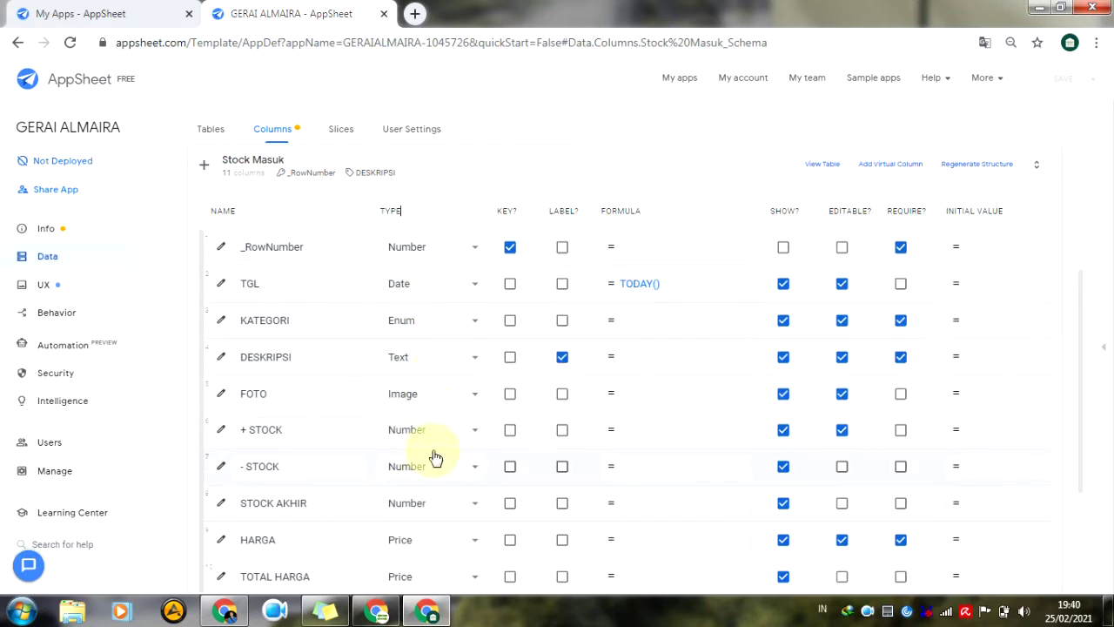
scroll(428, 456, down, 2)
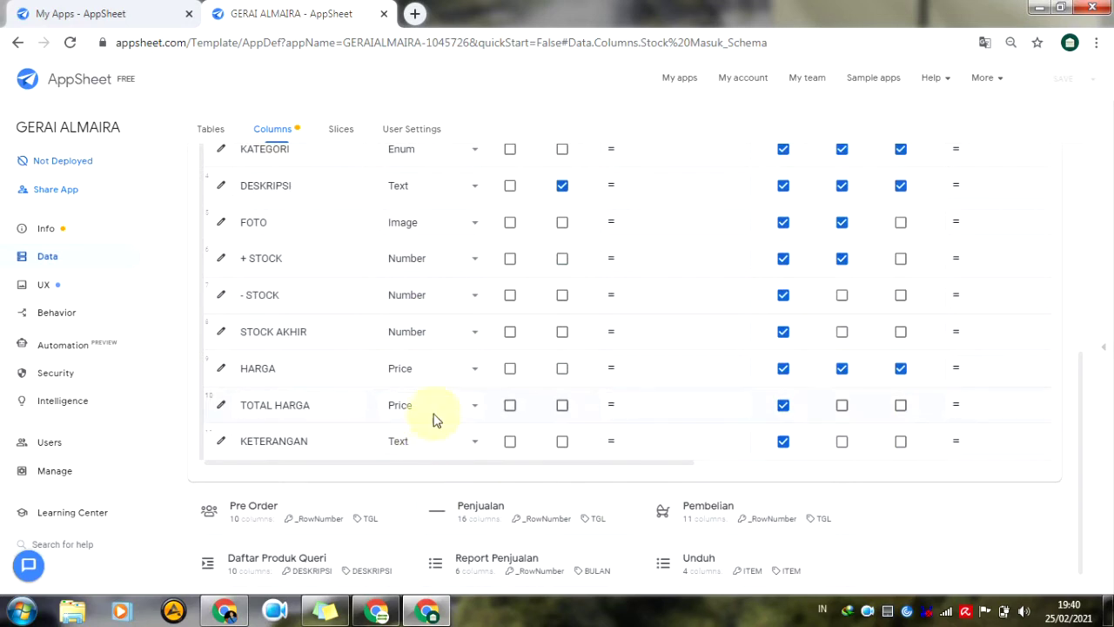
scroll(446, 355, up, 1)
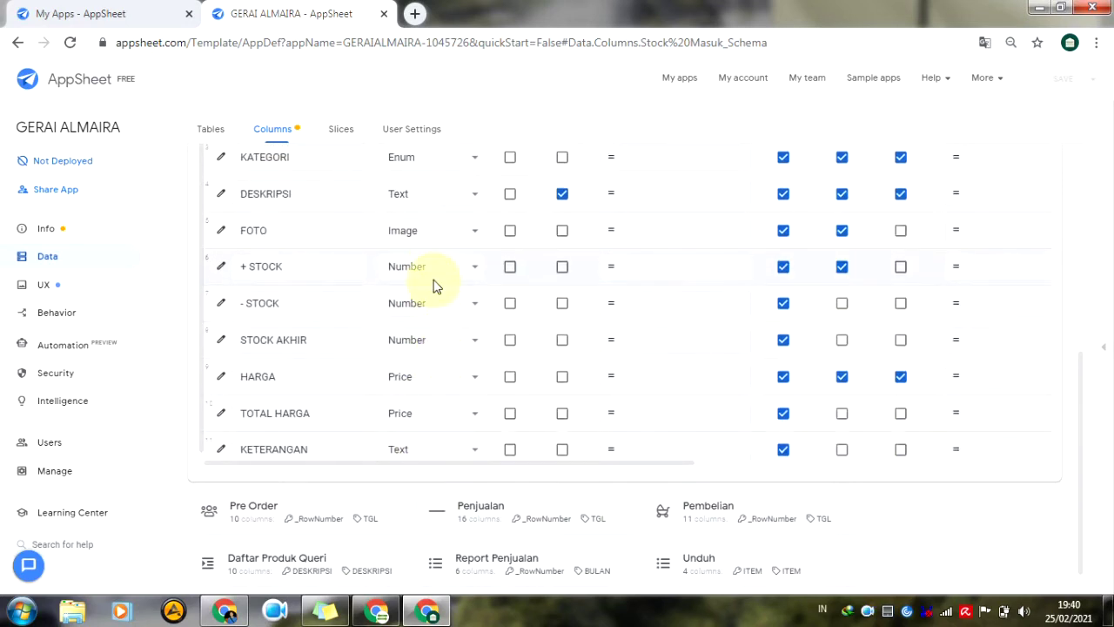
scroll(437, 277, up, 1)
scroll(438, 273, up, 1)
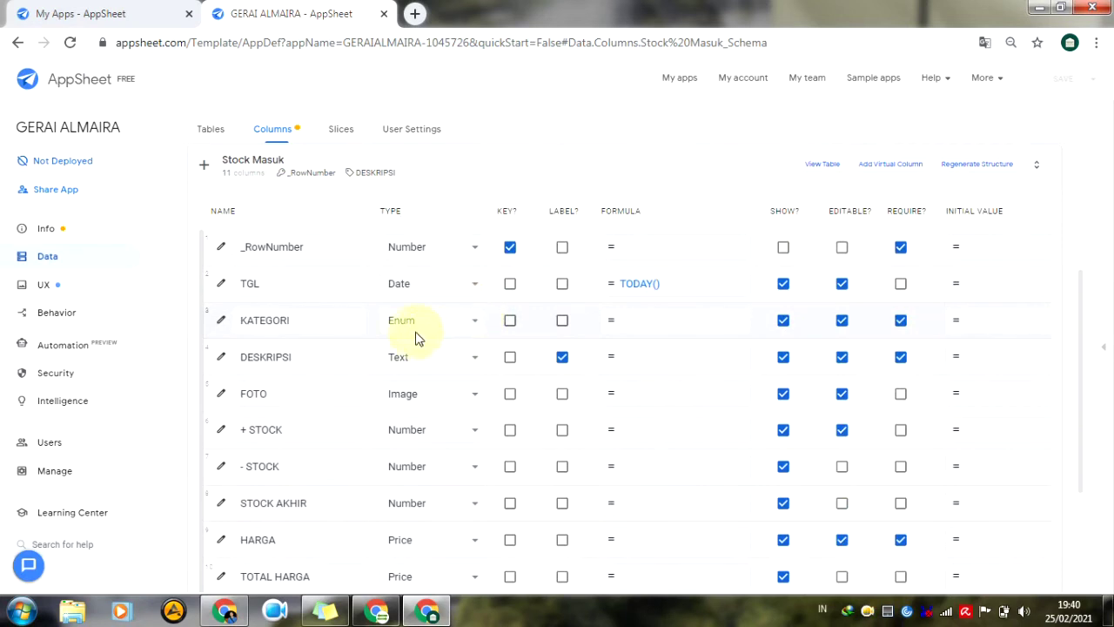
- Turn off Show for the KATEGORI column, check its Show_If expression editor, and finish editing the column
click(221, 320)
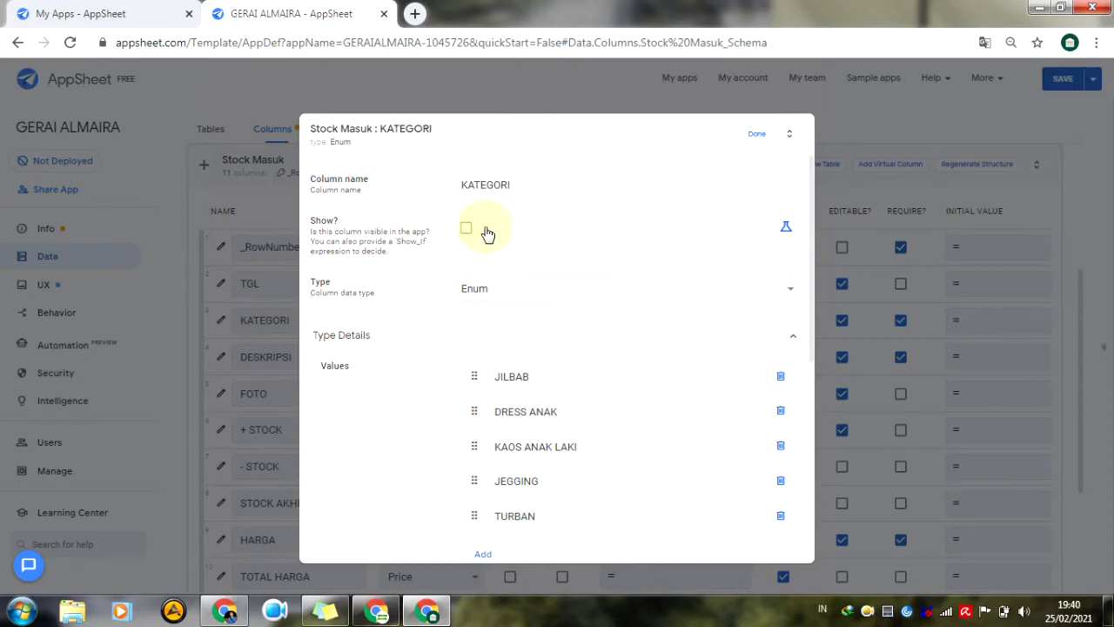
click(786, 229)
click(727, 232)
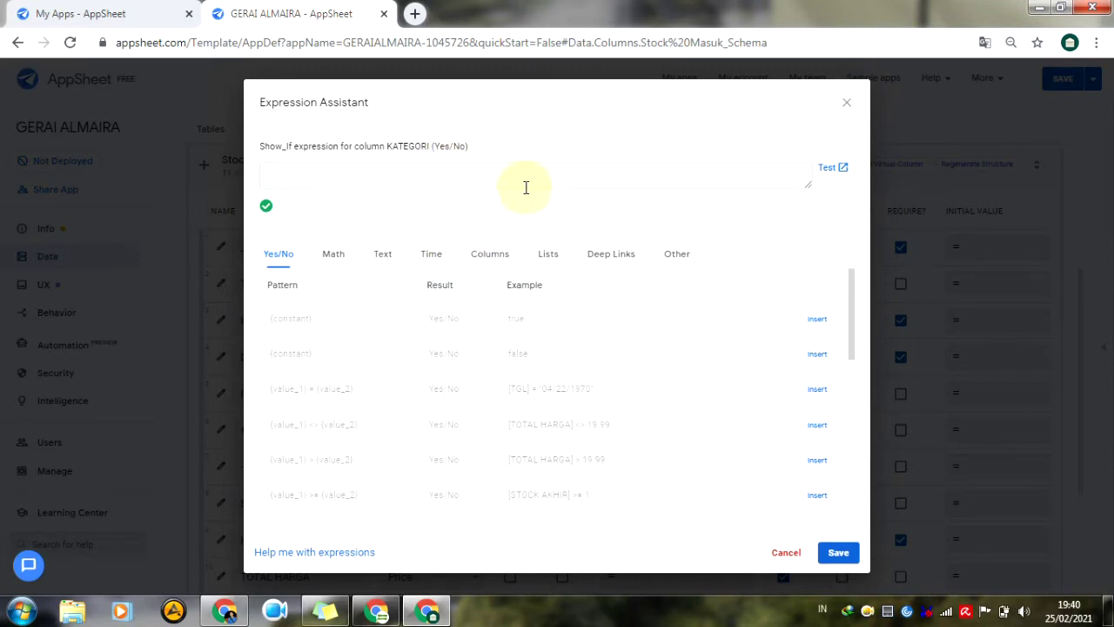
click(844, 103)
click(785, 226)
click(762, 137)
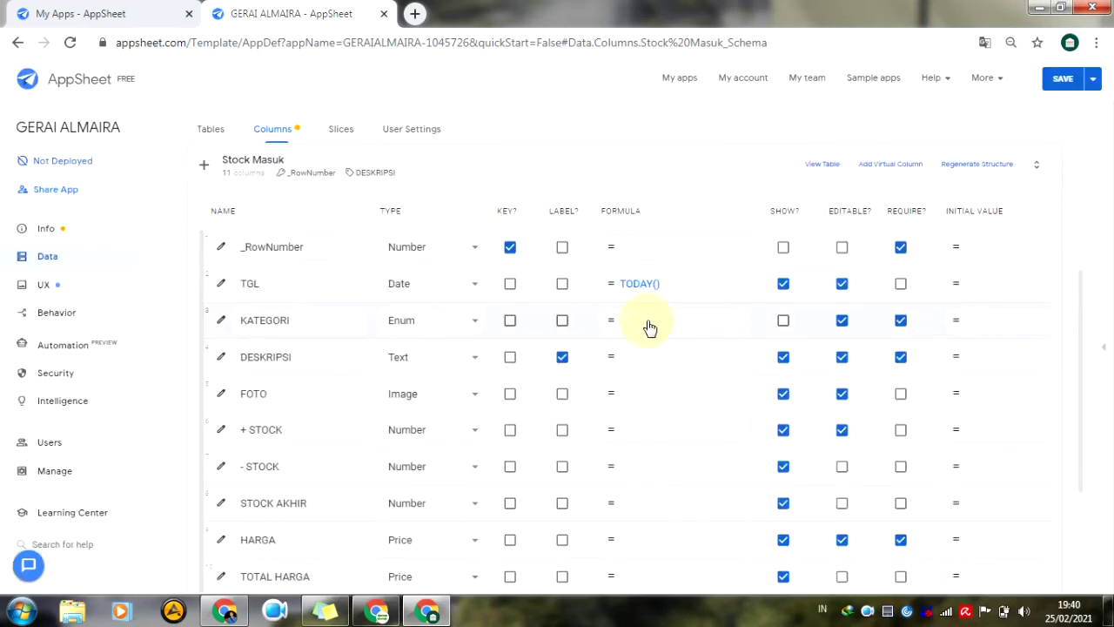
- Display the live app preview and open the app's UX views
scroll(566, 444, down, 2)
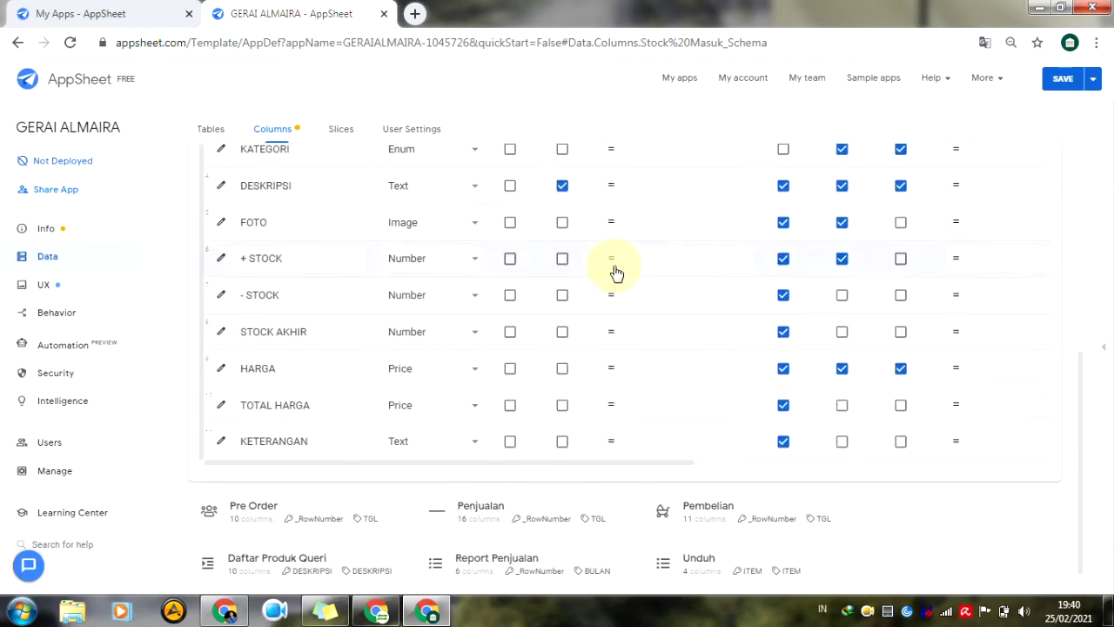
click(1106, 349)
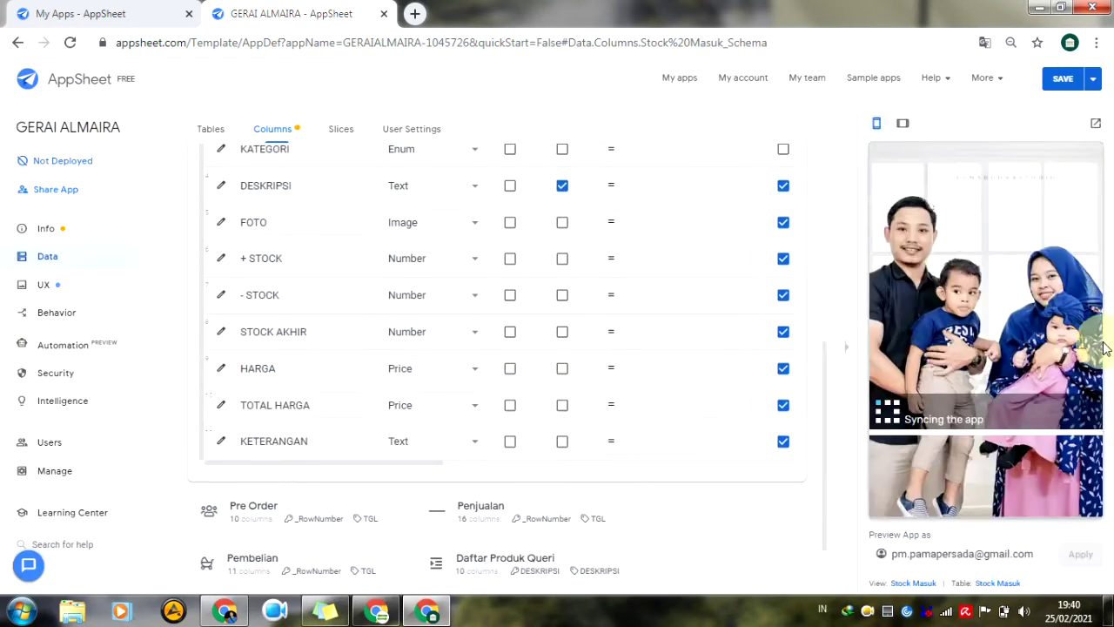
click(55, 295)
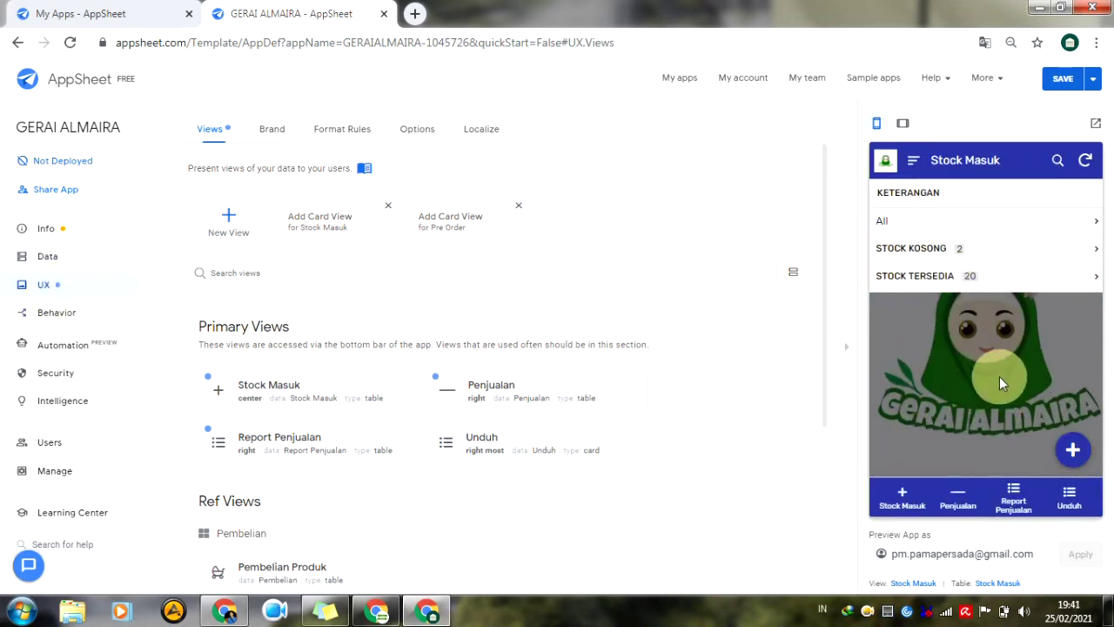
- Create a new view named Contoh that uses the Stock Masuk data
click(239, 228)
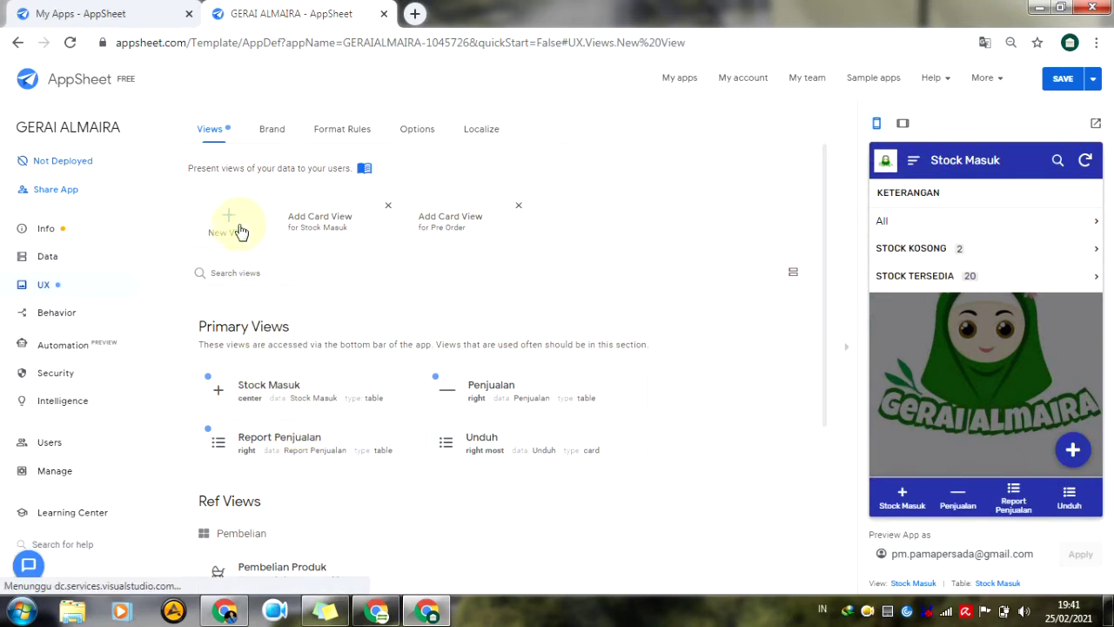
click(419, 219)
drag(418, 220, 363, 229)
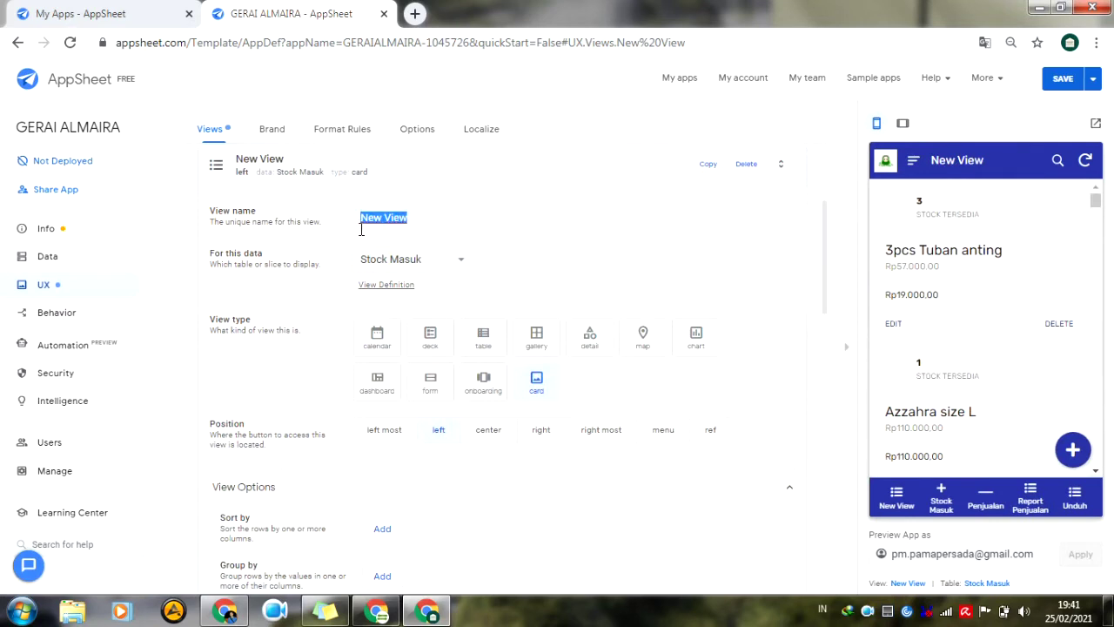
key(BackSpace)
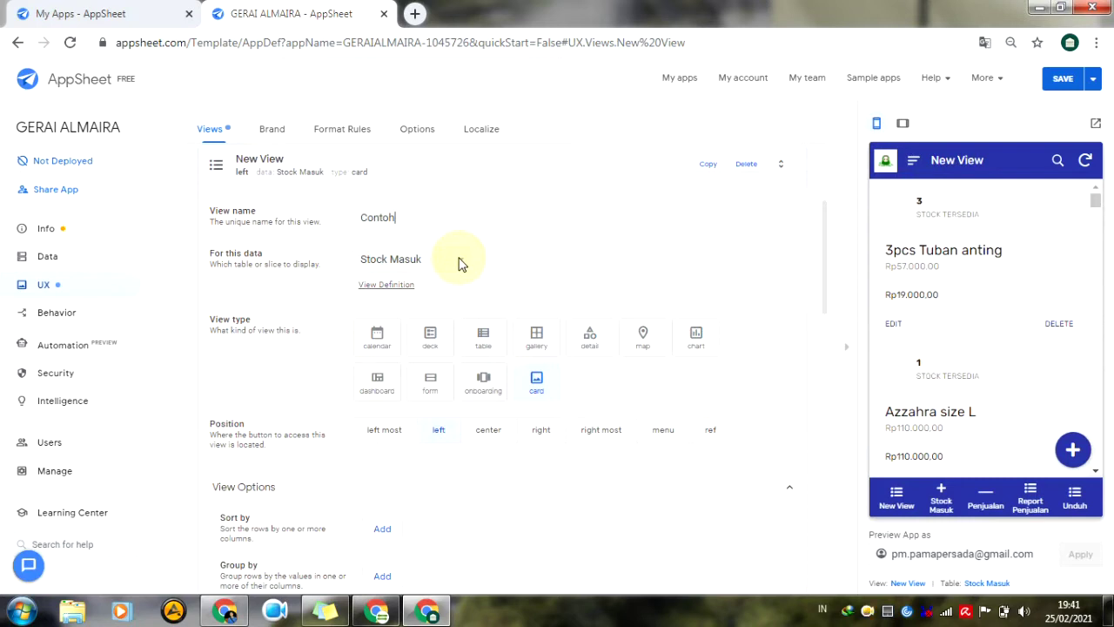
click(403, 265)
click(506, 260)
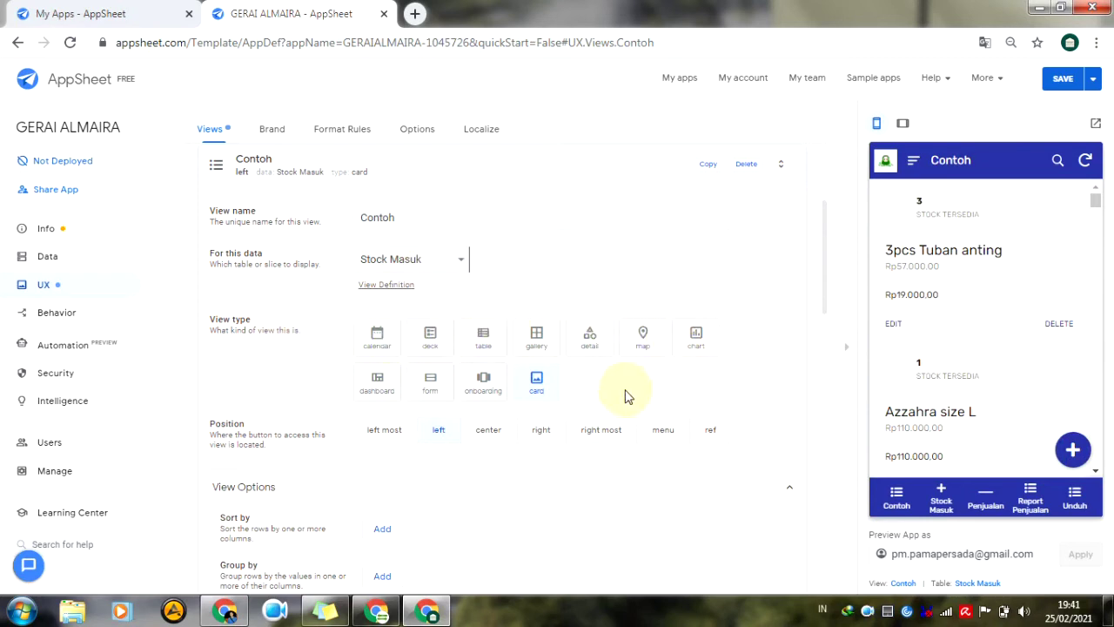
- Set the Contoh view's type to table and its position to right most
click(481, 338)
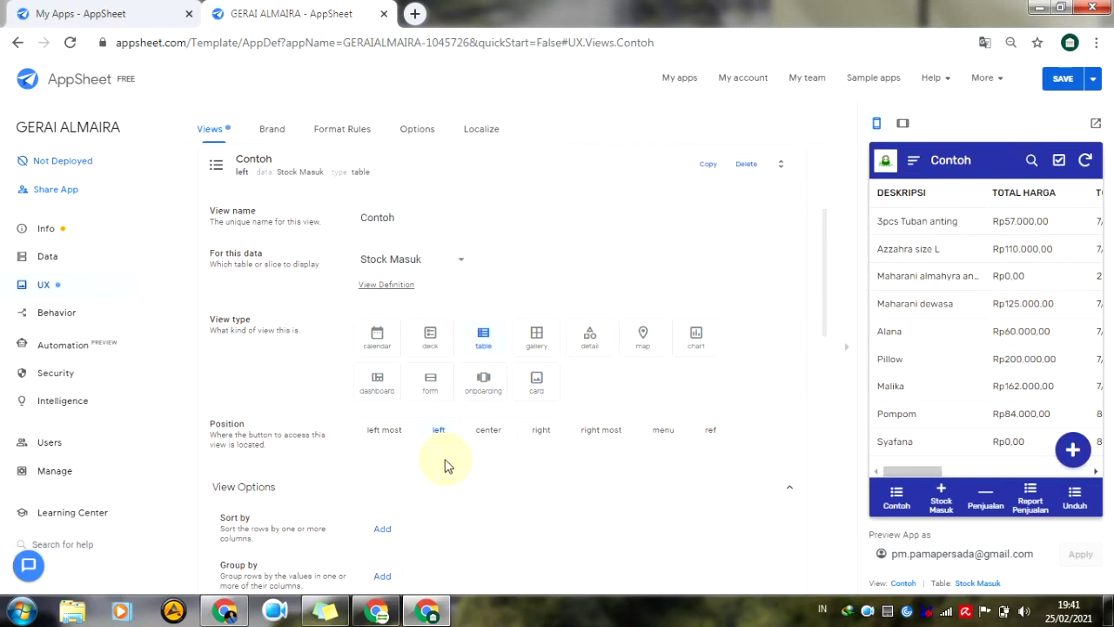
scroll(440, 457, down, 1)
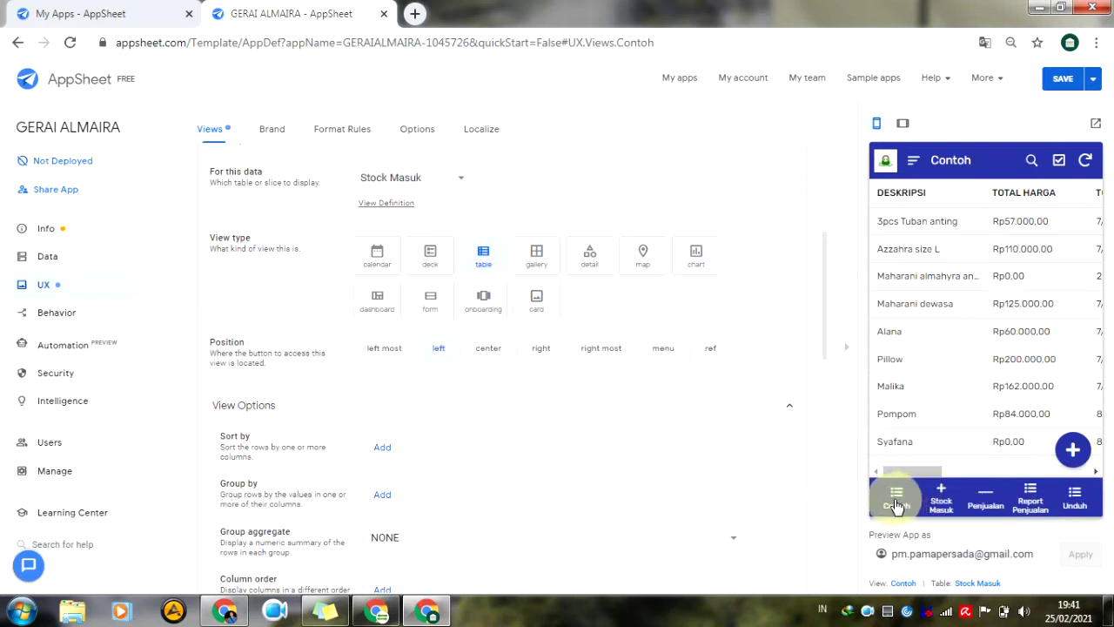
click(618, 356)
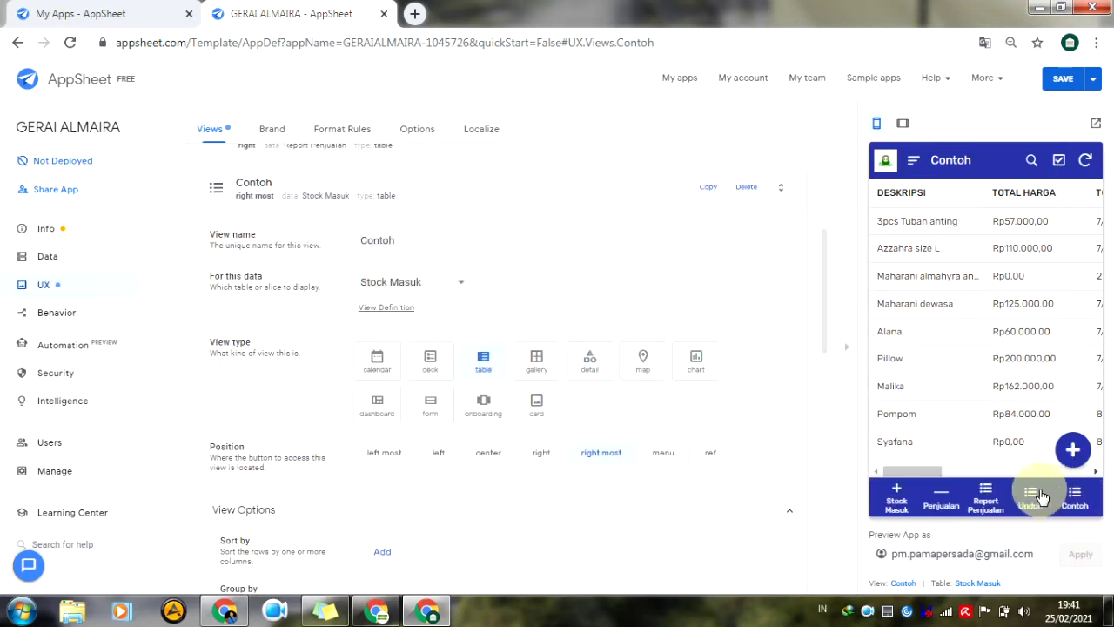
- Group the Contoh view's rows by TGL in ascending order
scroll(523, 501, down, 2)
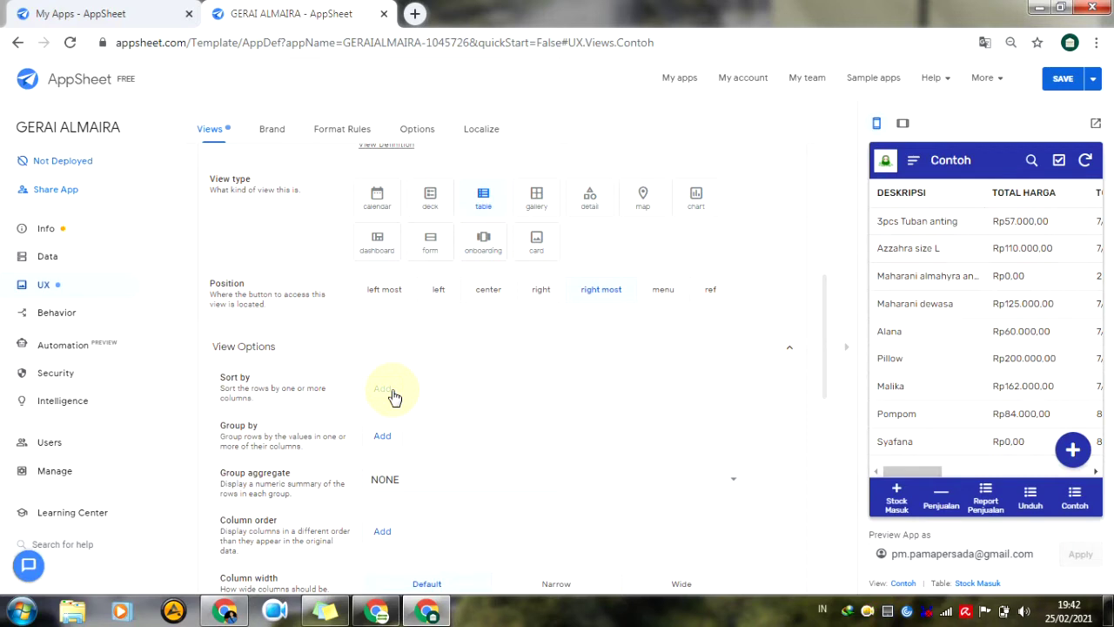
click(383, 438)
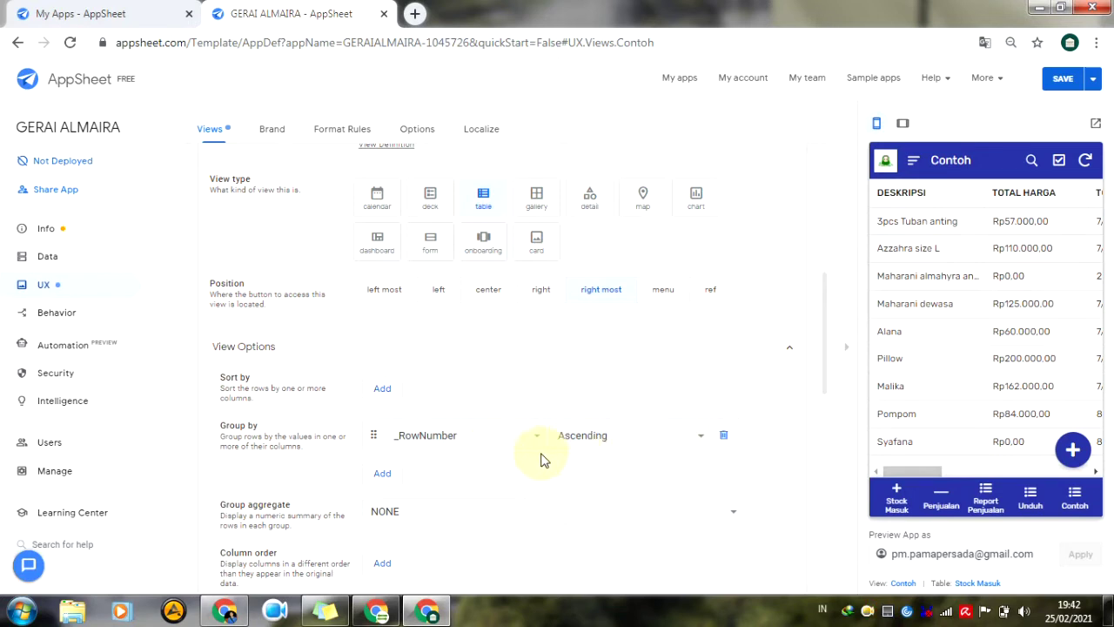
click(493, 440)
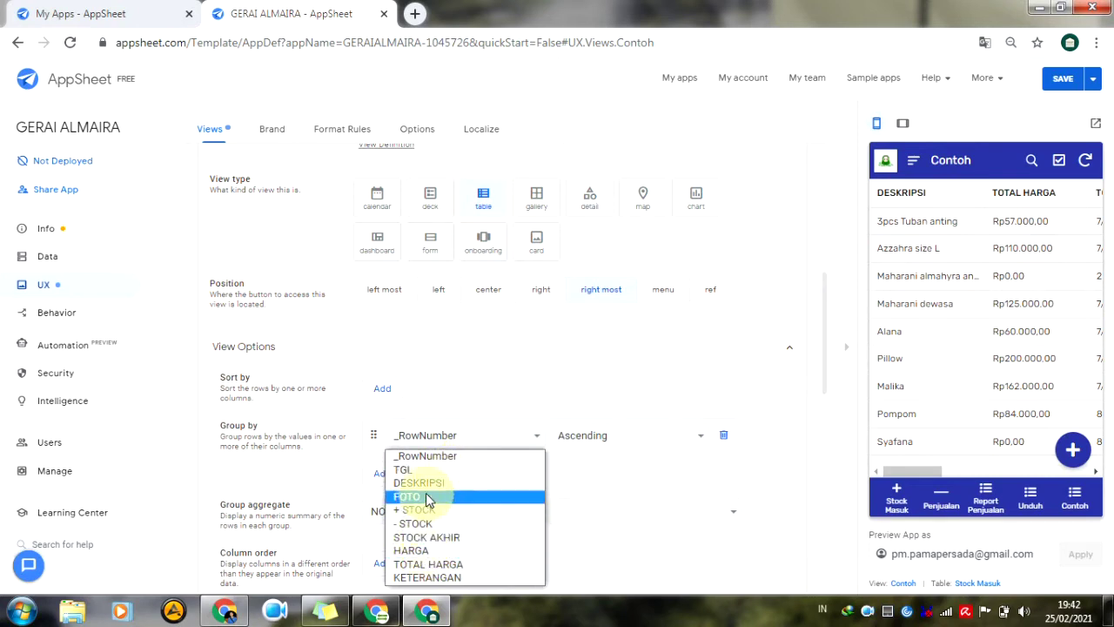
click(408, 469)
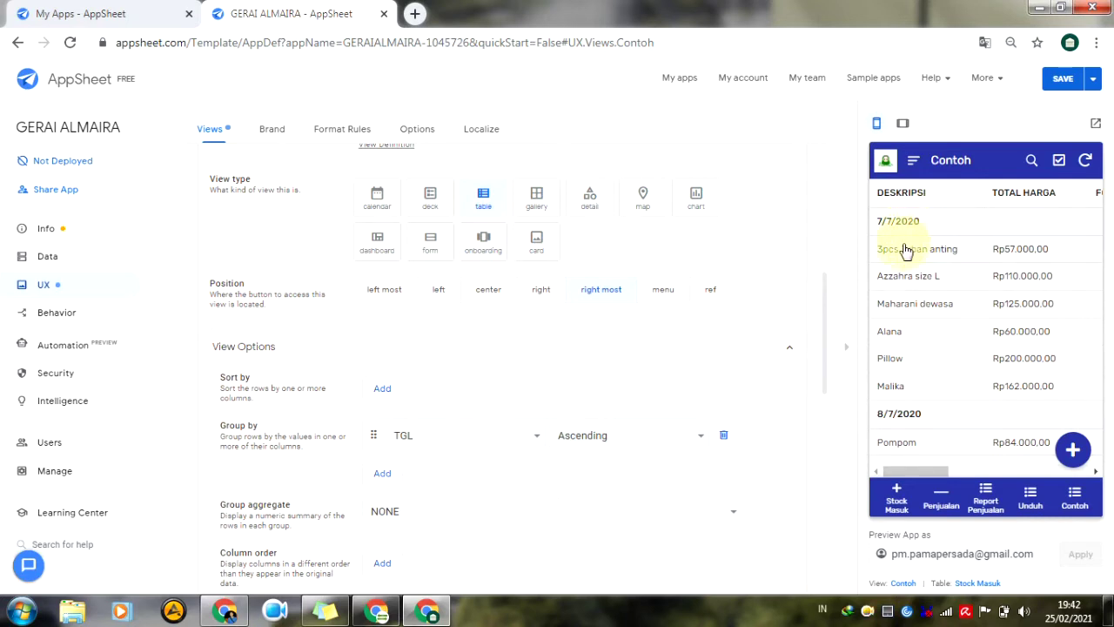
- Try adding a second grouping level to the Contoh view and remove it again
click(384, 475)
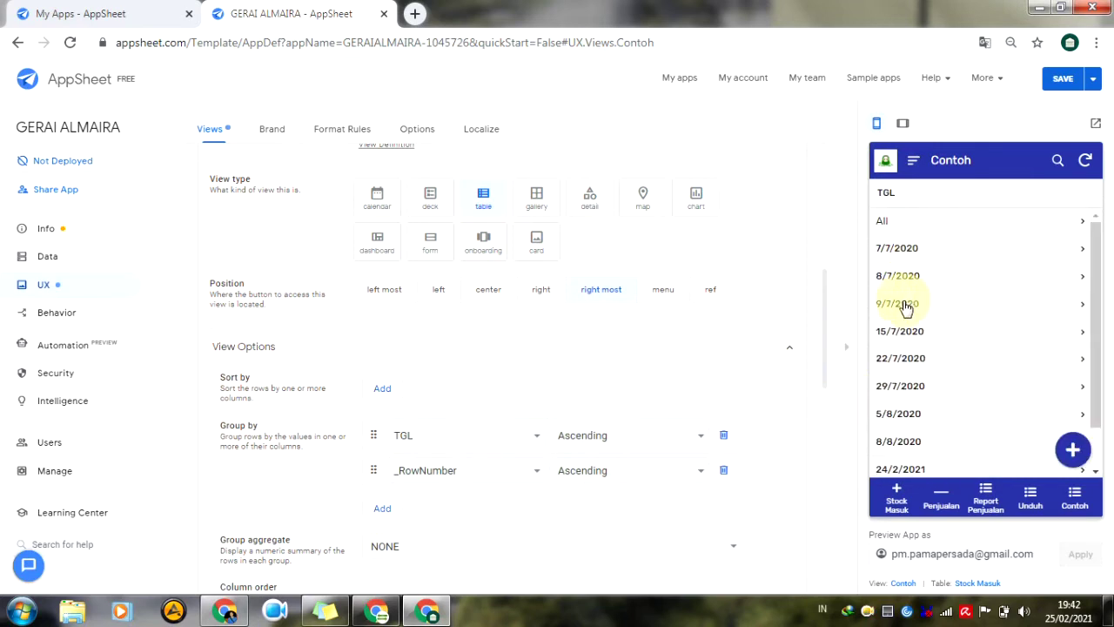
click(724, 471)
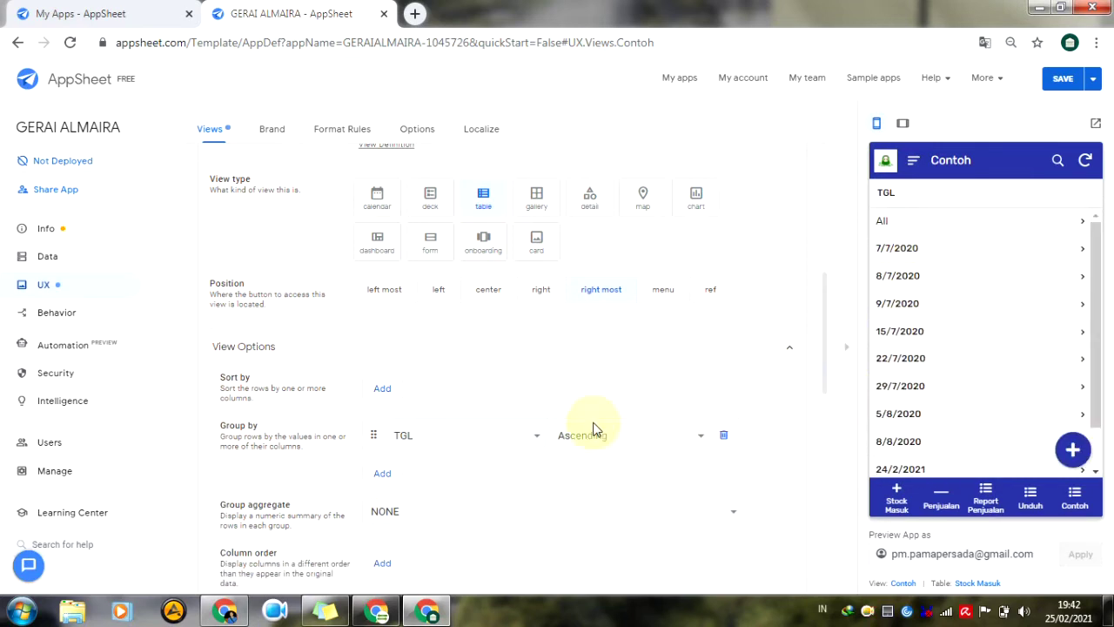
- Set the Contoh view's group aggregate to COUNT
scroll(435, 483, down, 1)
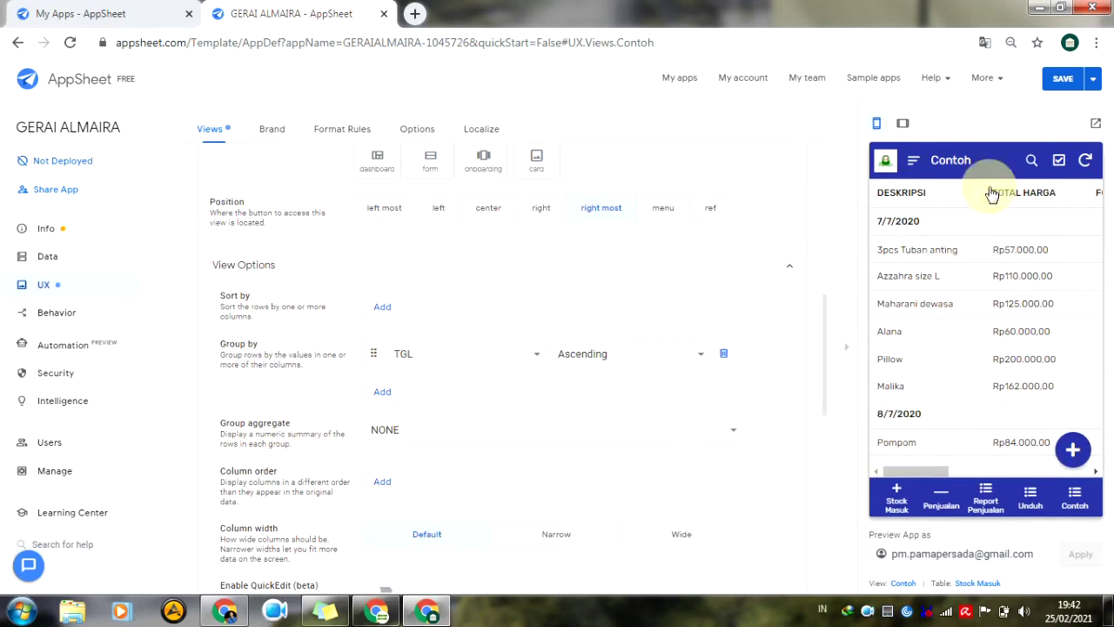
click(427, 438)
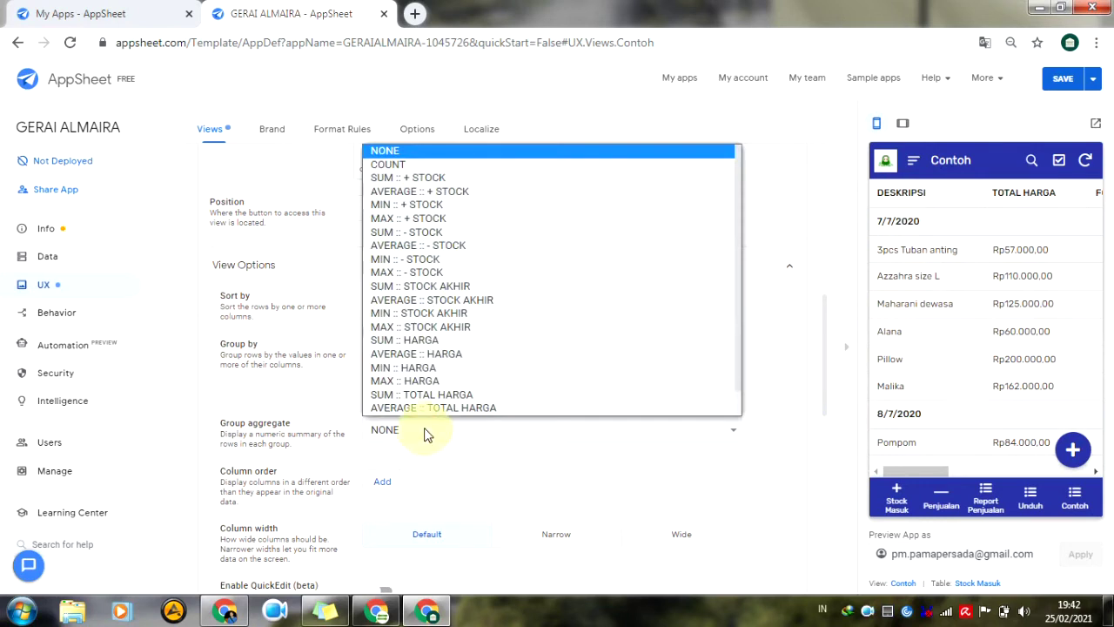
scroll(468, 374, down, 1)
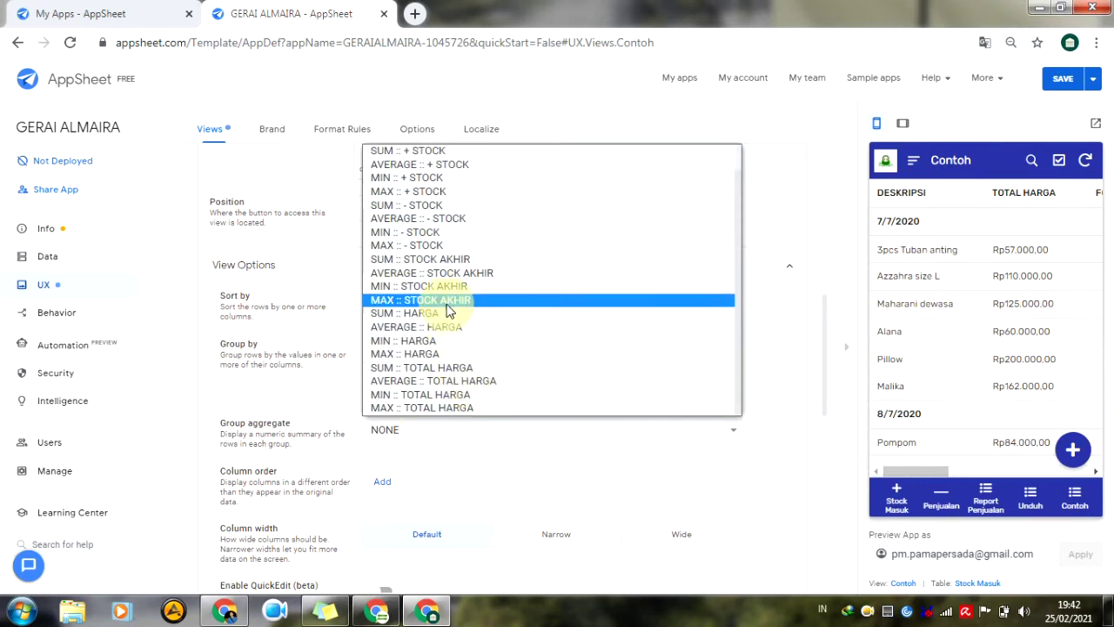
scroll(448, 296, up, 1)
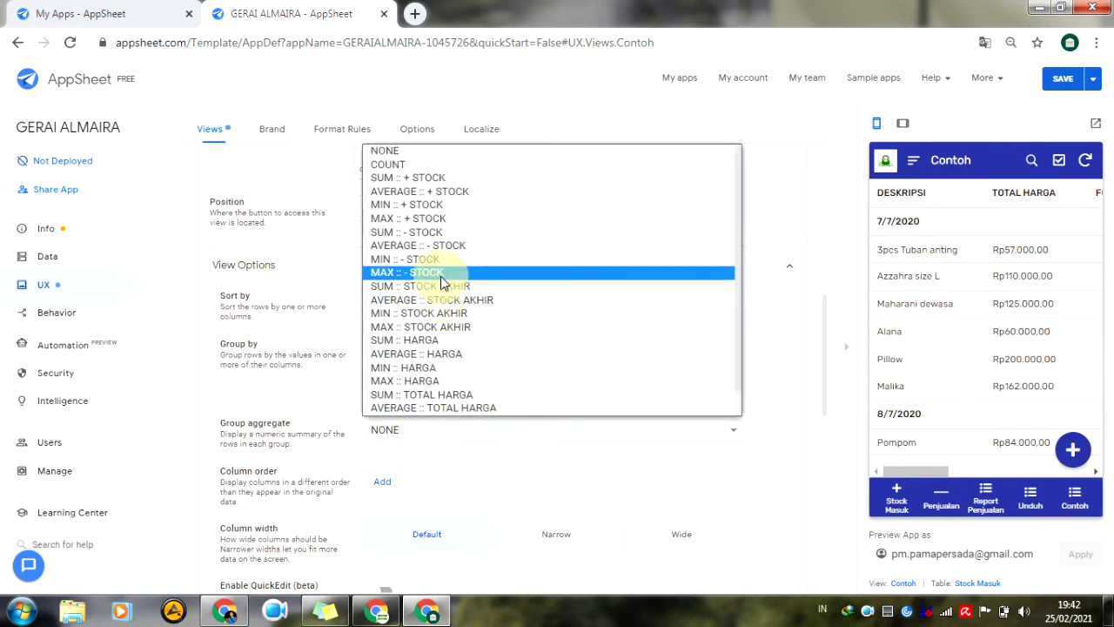
click(440, 166)
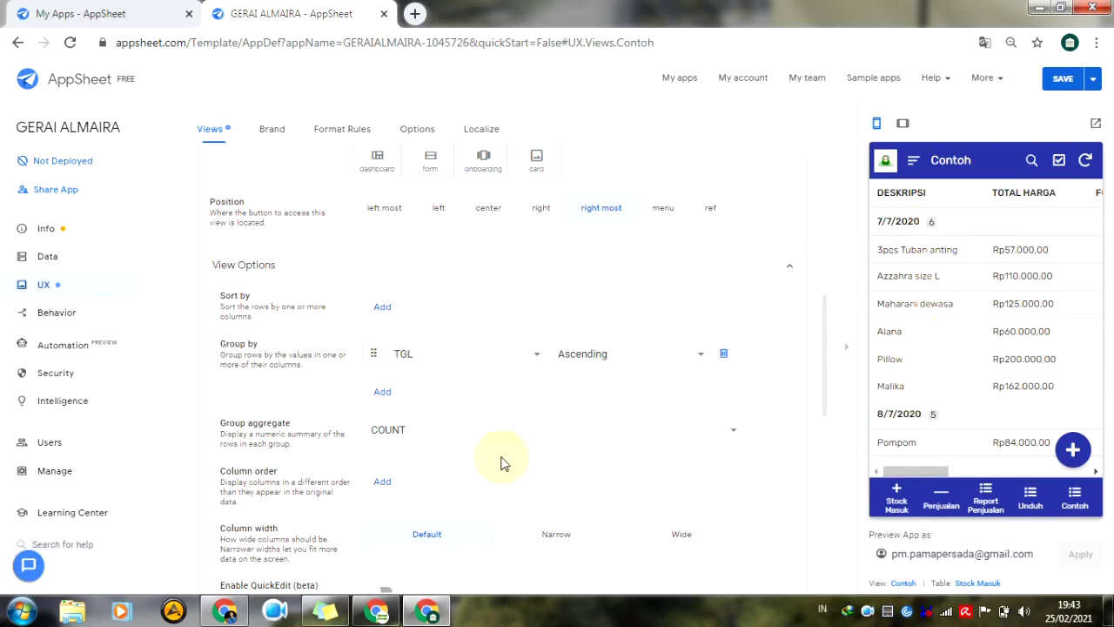
- Define the Contoh view's column order as DESKRIPSI, FOTO and STOCK AKHIR, and review the rows in the app preview
scroll(501, 462, down, 1)
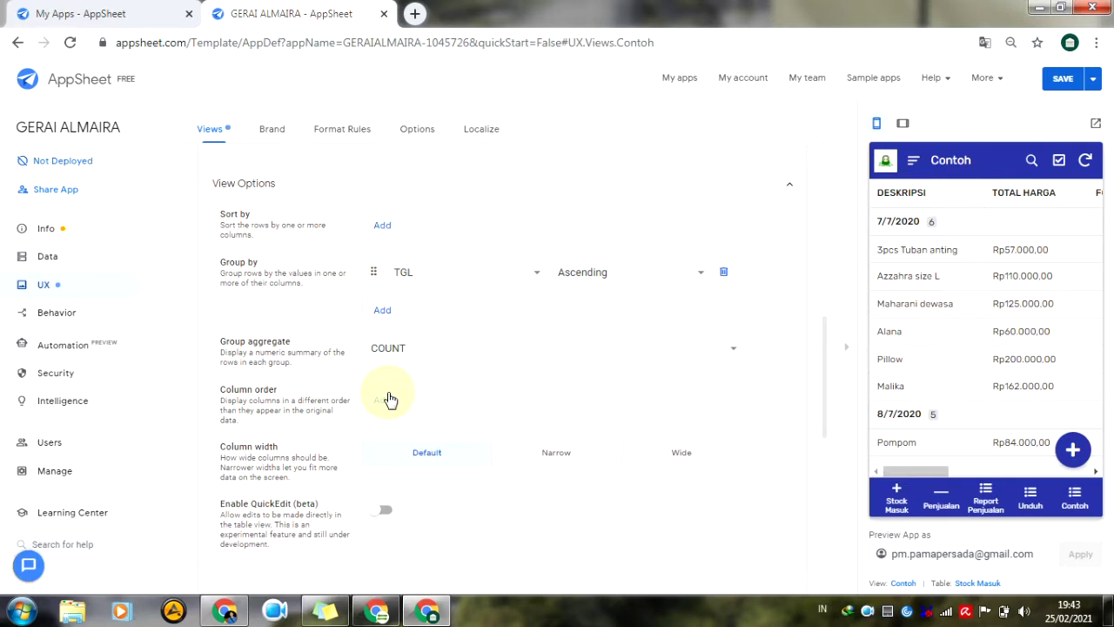
click(386, 404)
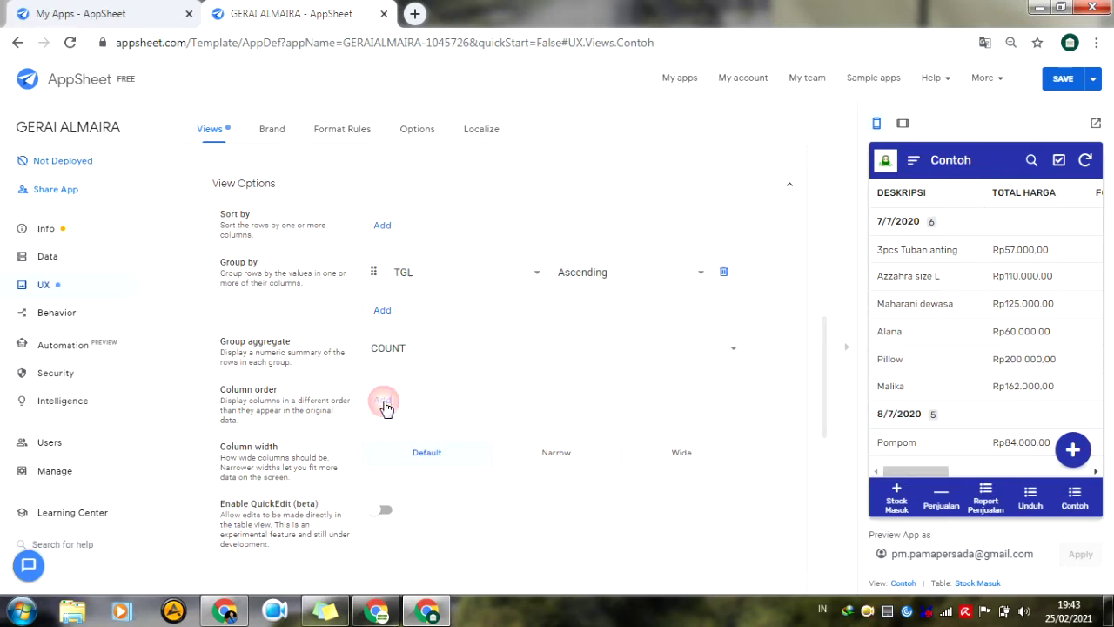
click(453, 402)
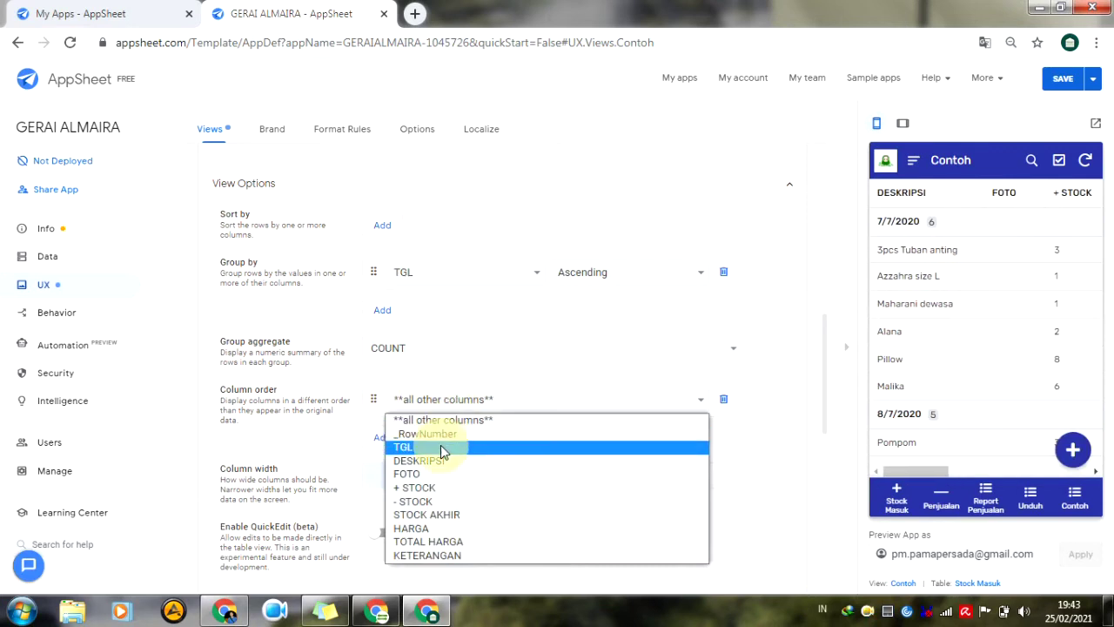
click(437, 467)
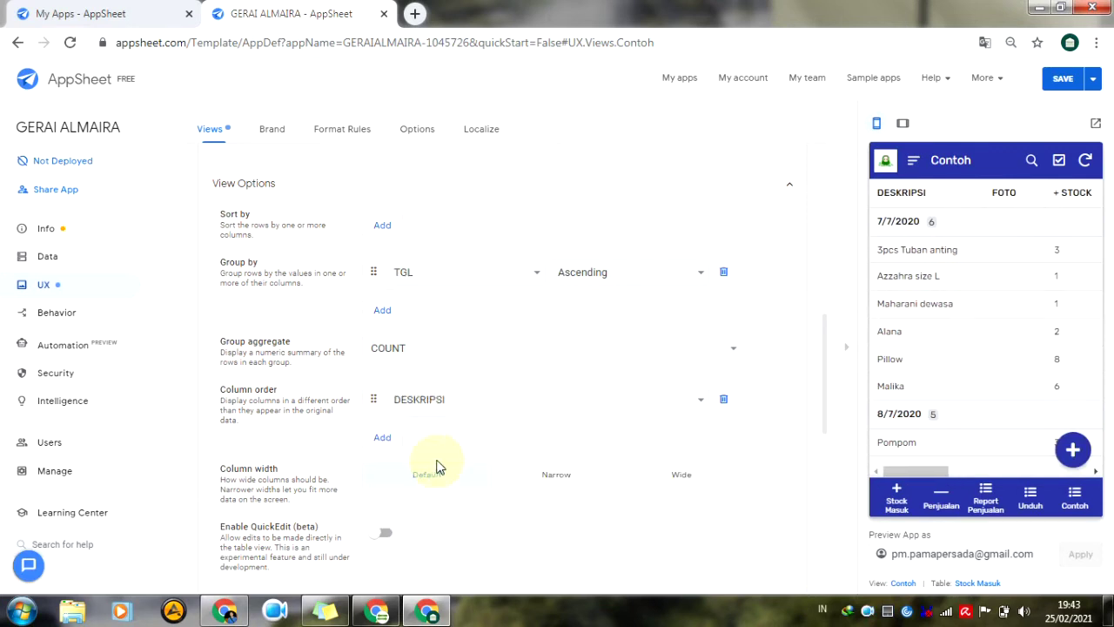
click(387, 445)
click(438, 434)
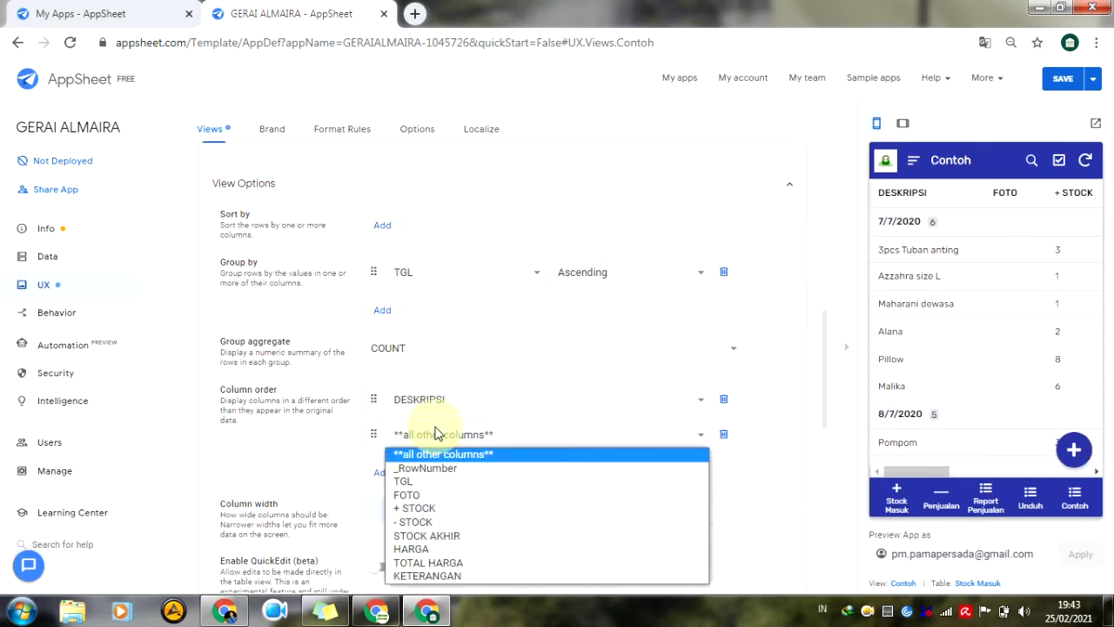
click(433, 498)
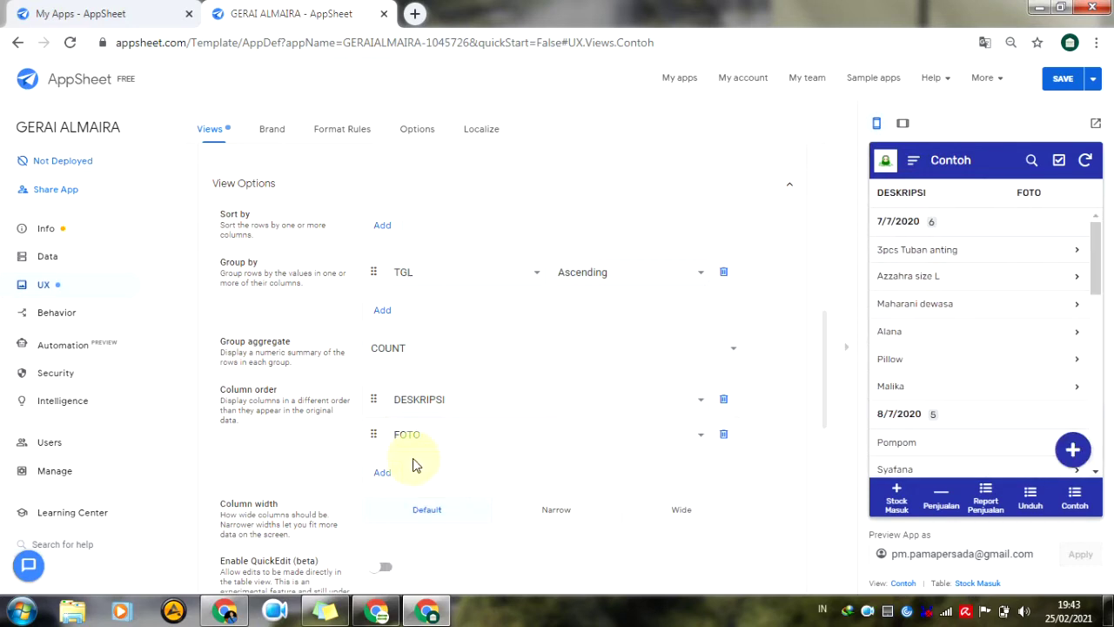
click(406, 470)
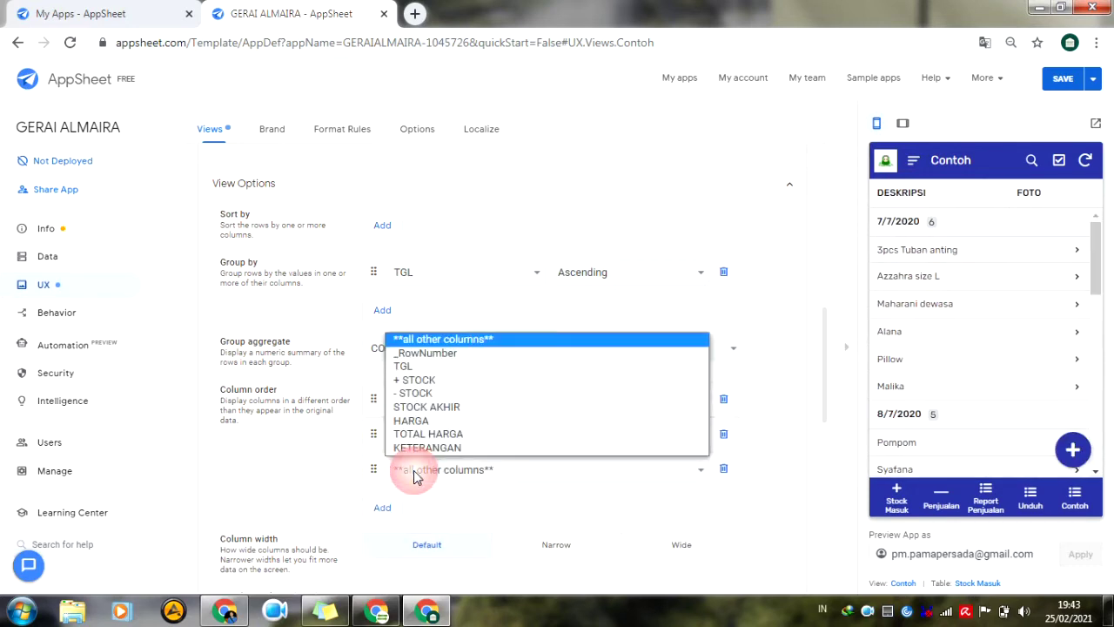
click(441, 408)
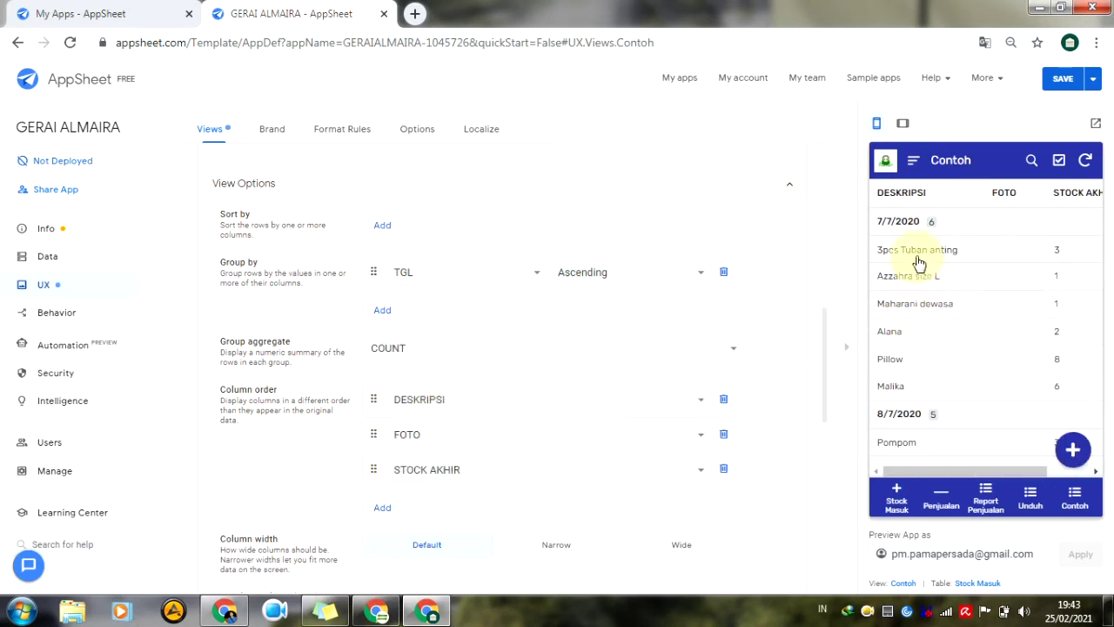
scroll(1041, 261, down, 5)
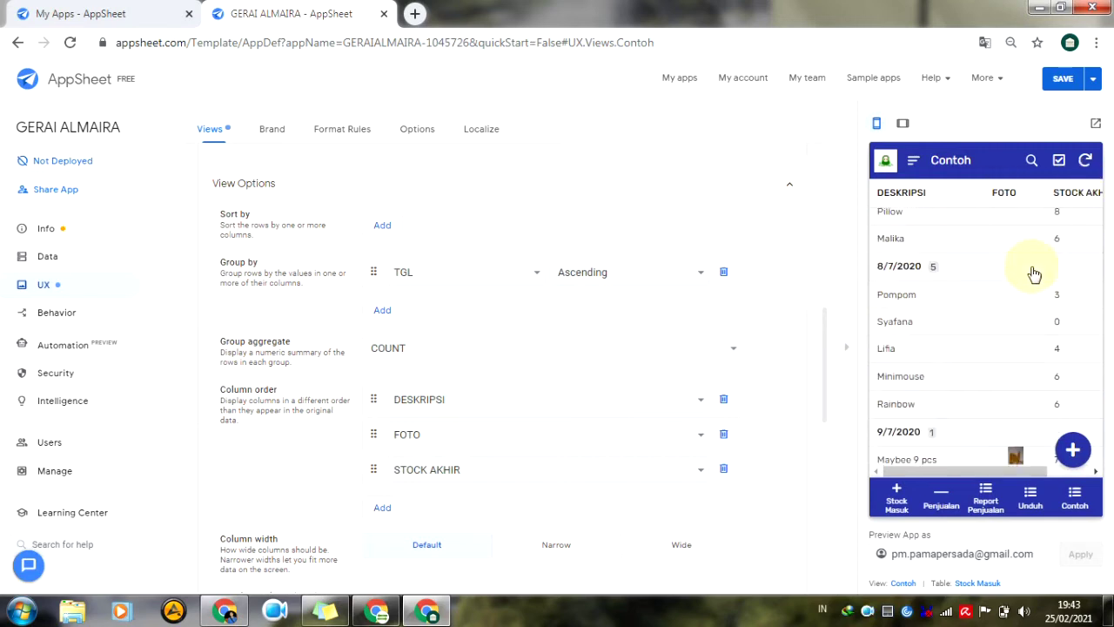
scroll(1023, 283, down, 1)
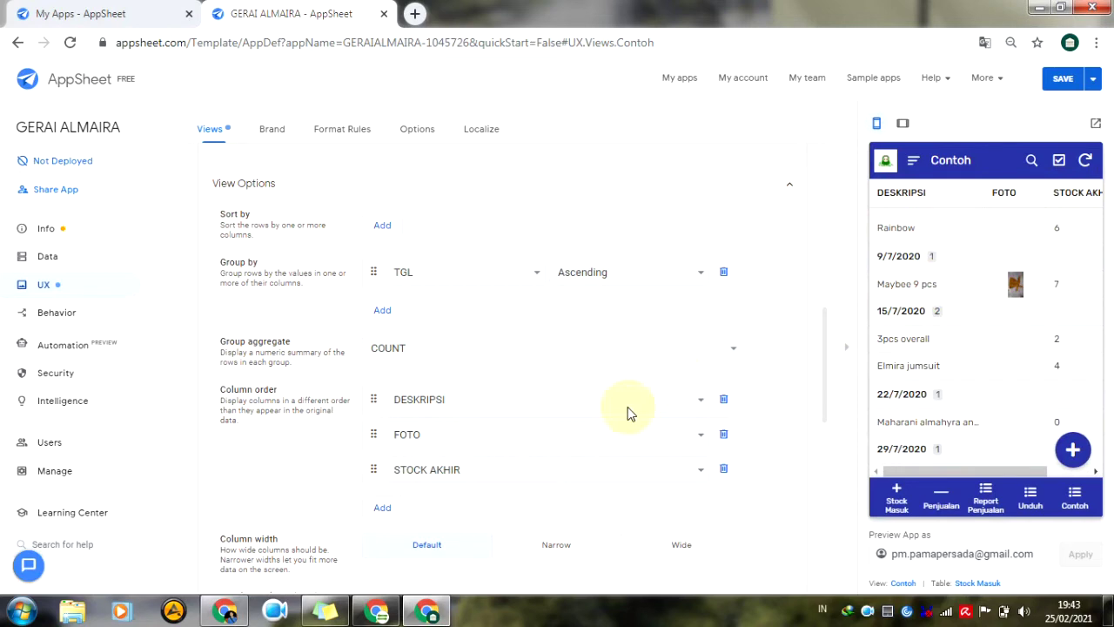
- Enable QuickEdit for the Contoh view and save the app
scroll(498, 474, down, 2)
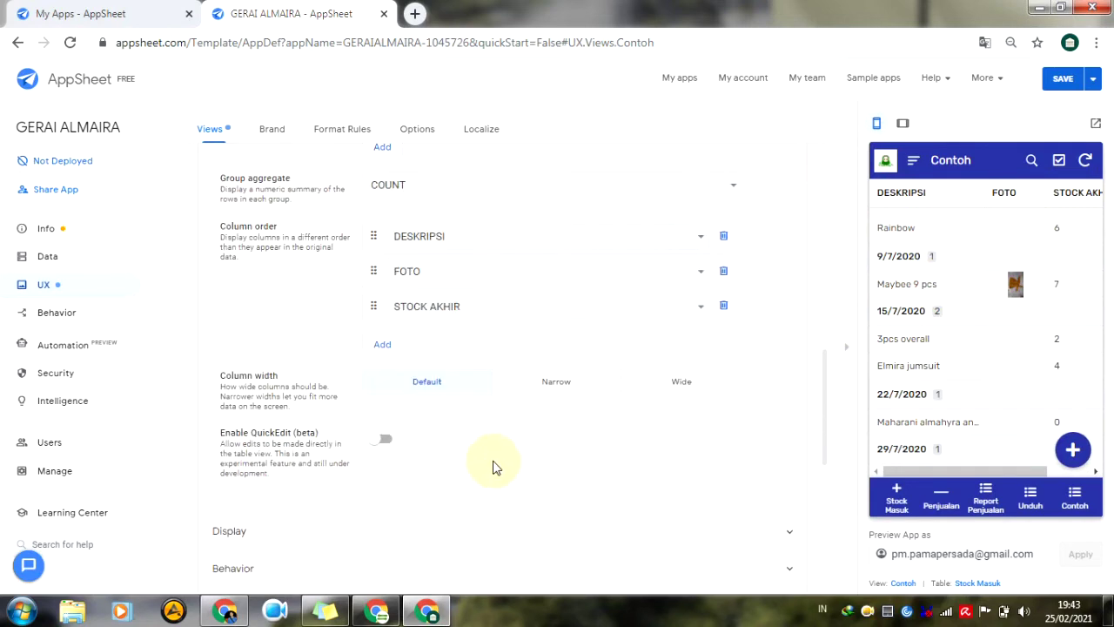
scroll(489, 458, down, 2)
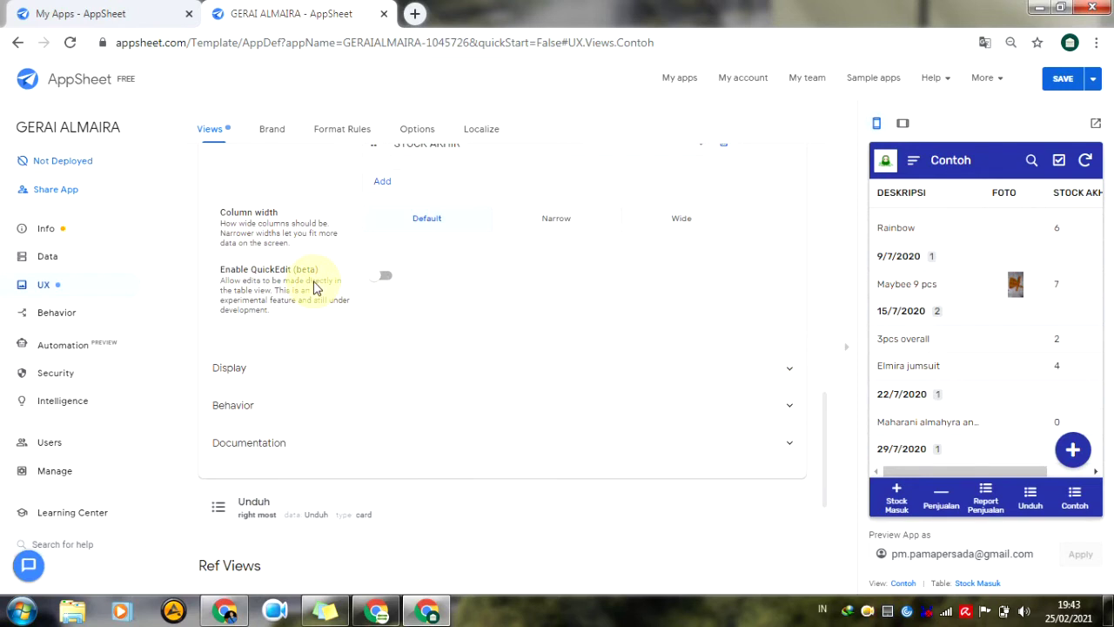
click(380, 285)
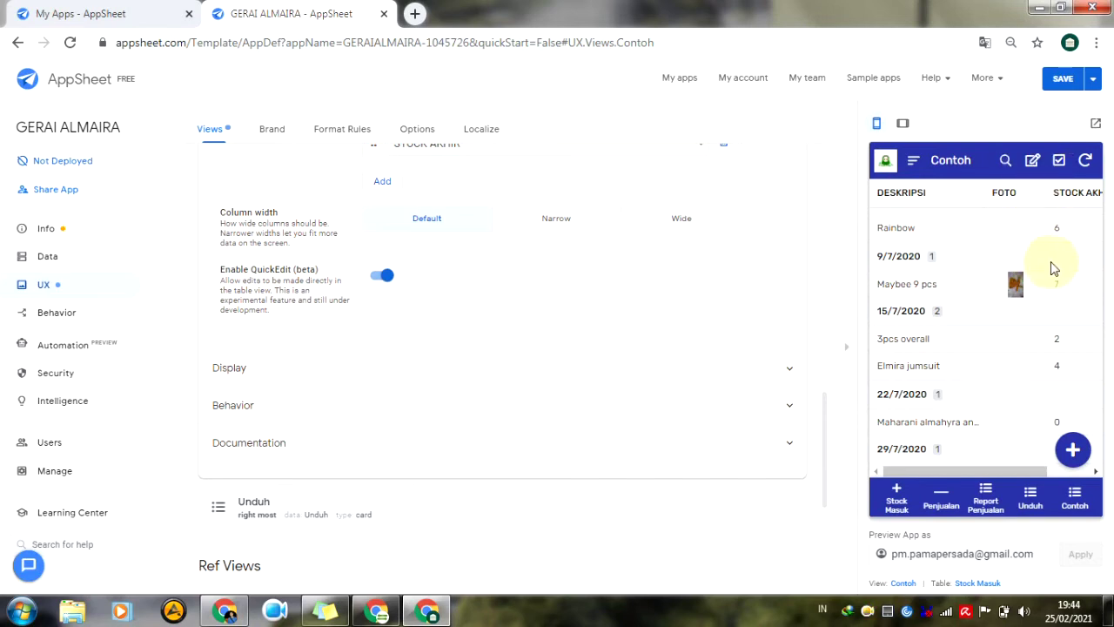
click(1032, 162)
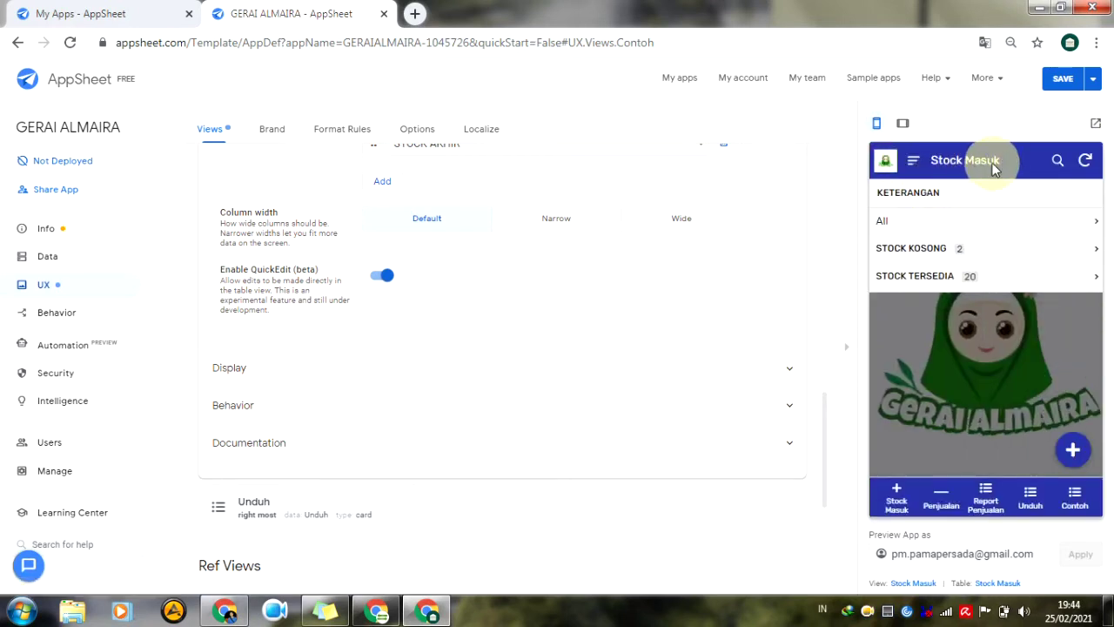
click(1073, 496)
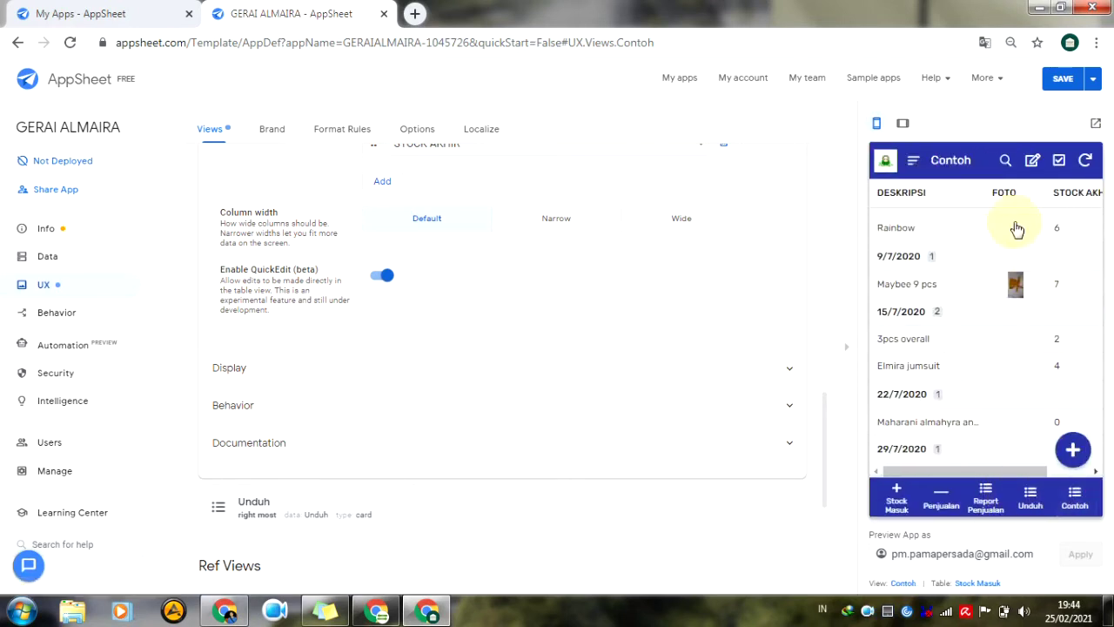
click(1059, 82)
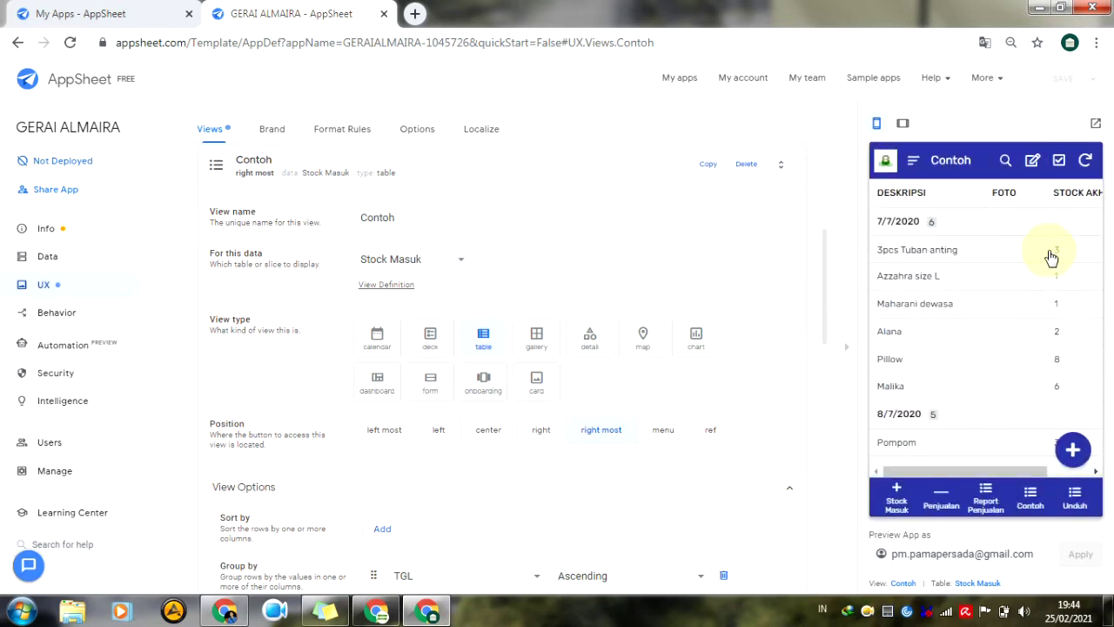
- Try to quick-edit the 3pcs Tuban anting row in the Contoh preview and discard the edit
click(1033, 165)
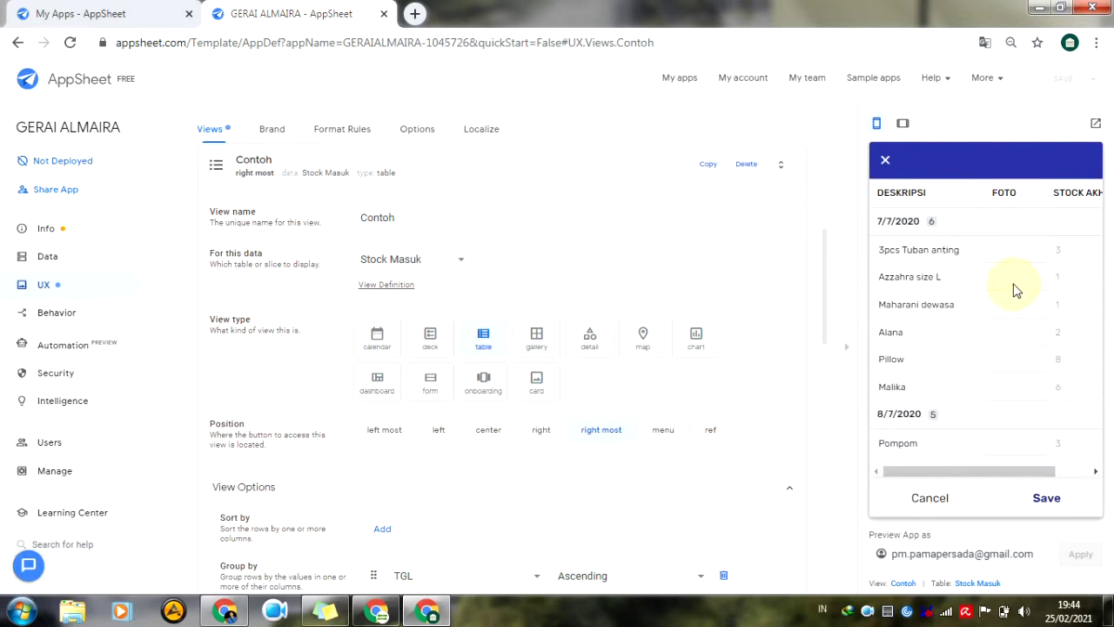
scroll(1014, 292, down, 3)
scroll(1014, 307, up, 4)
click(943, 250)
drag(943, 250, 982, 256)
text(fff)
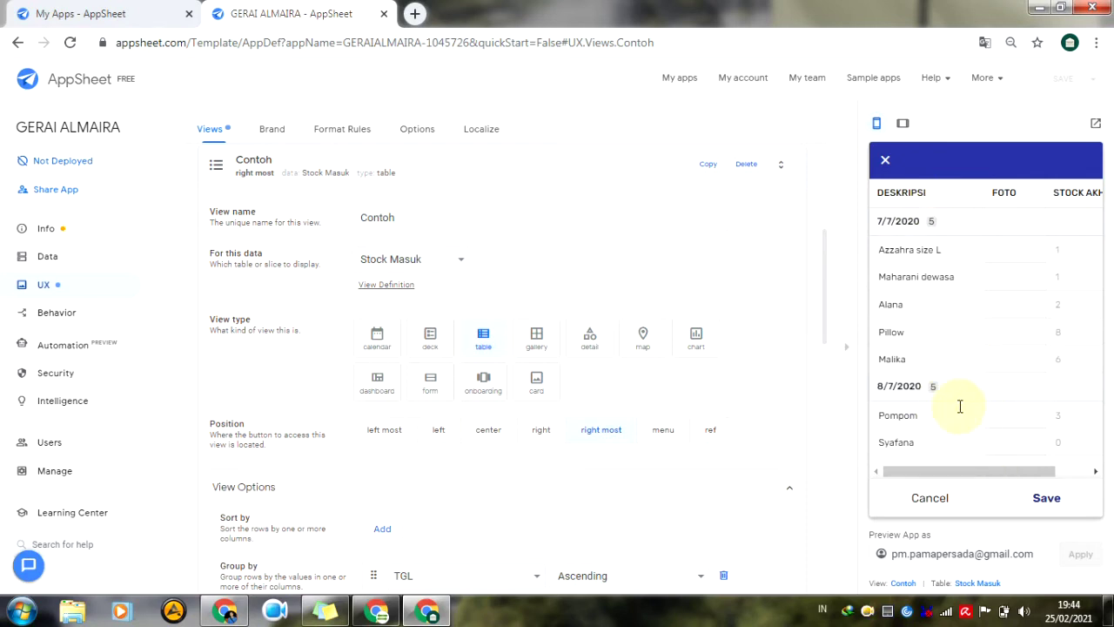
click(888, 164)
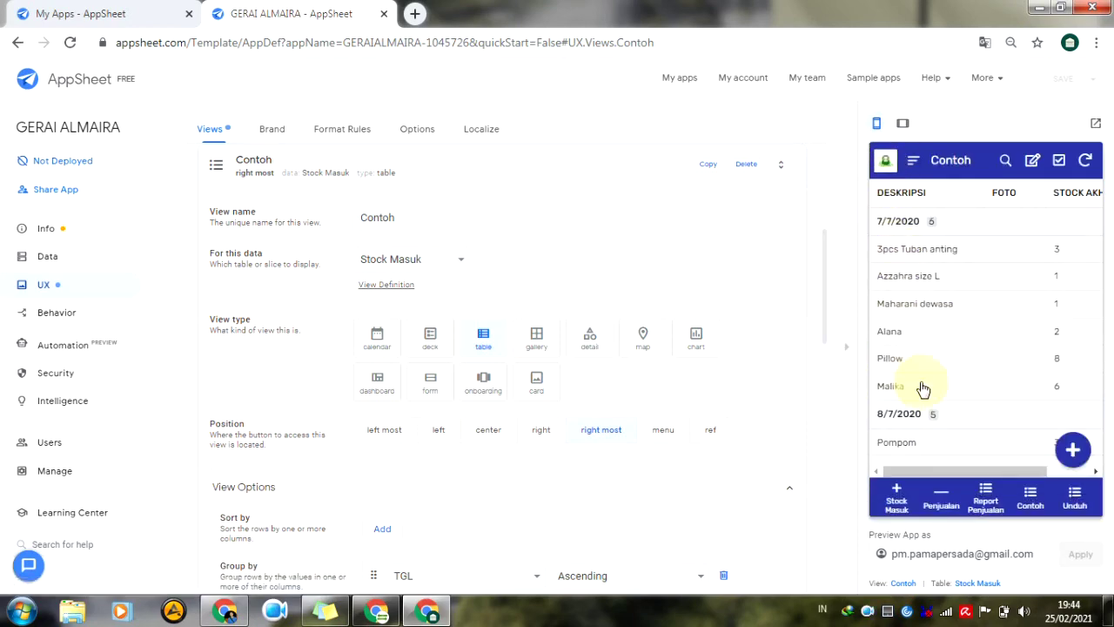
- Disable QuickEdit for the Contoh view and save the app
scroll(779, 430, down, 6)
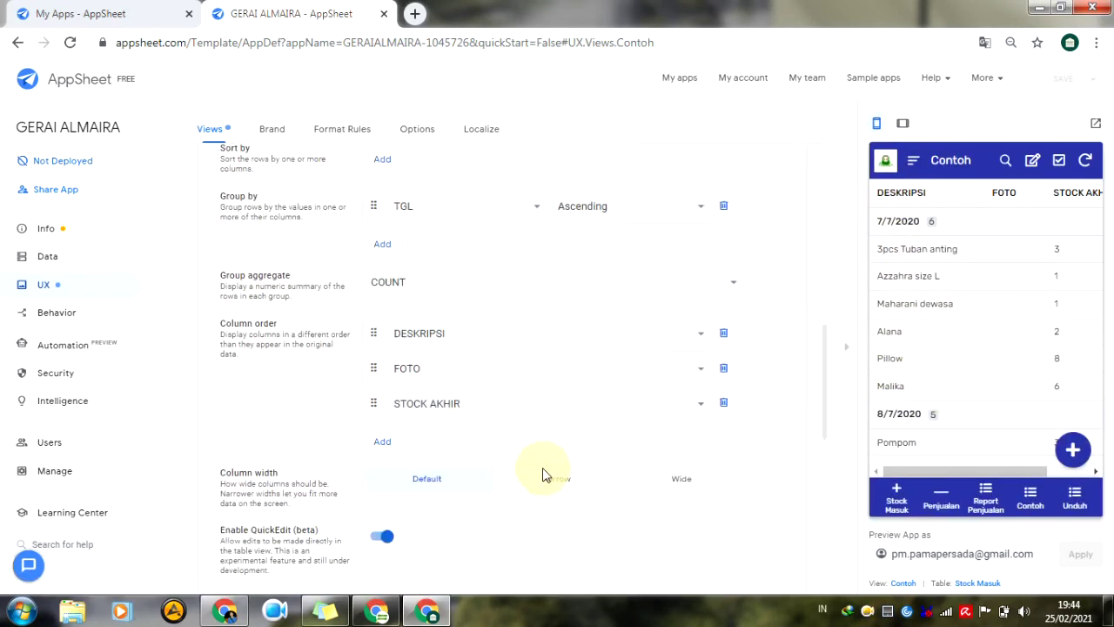
click(387, 424)
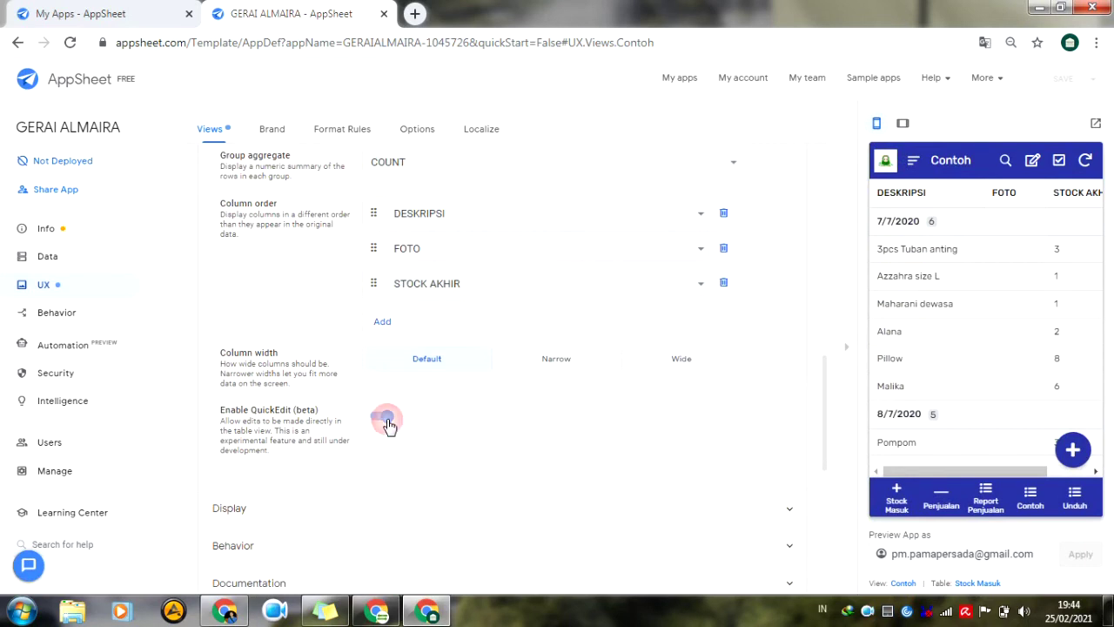
click(1068, 80)
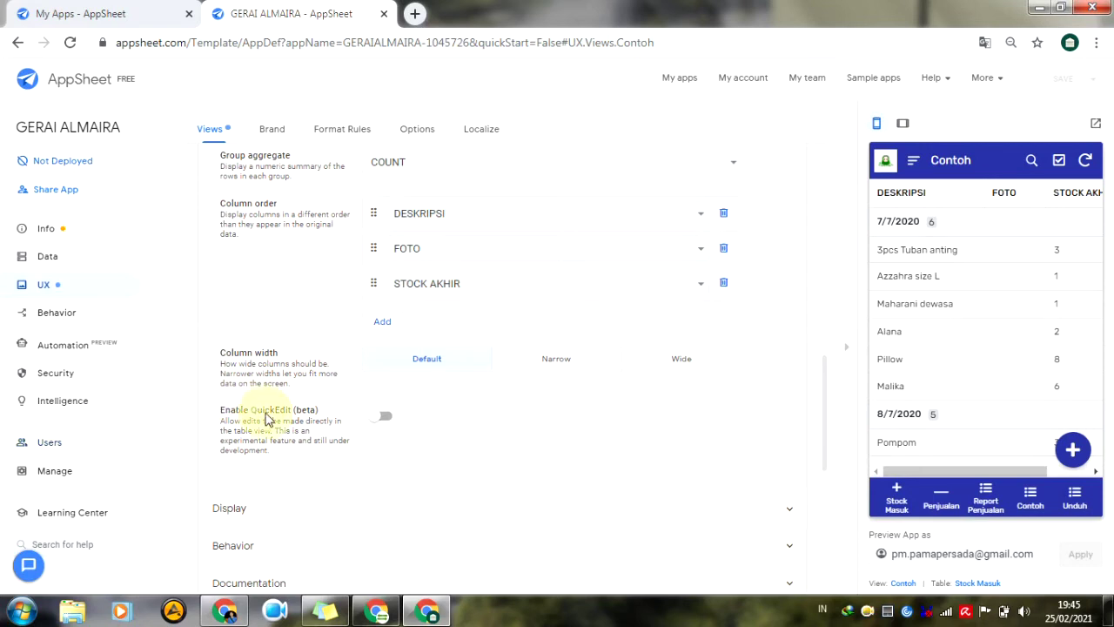
- Share the app with a new user by e-mail address, completing the reCAPTCHA check, and skip the feedback survey
click(59, 450)
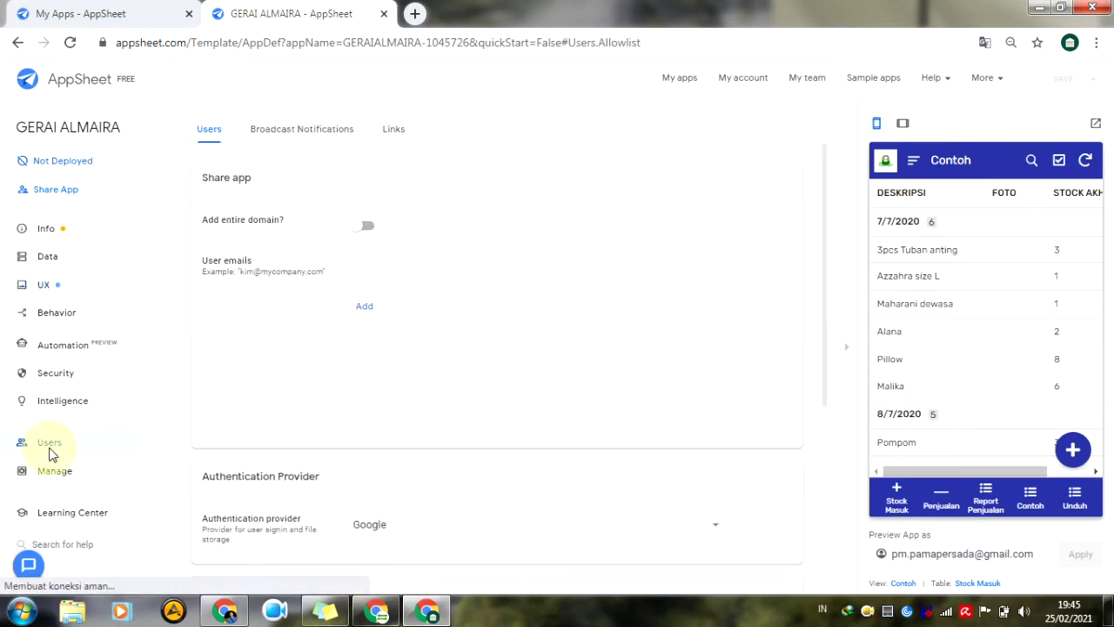
click(430, 270)
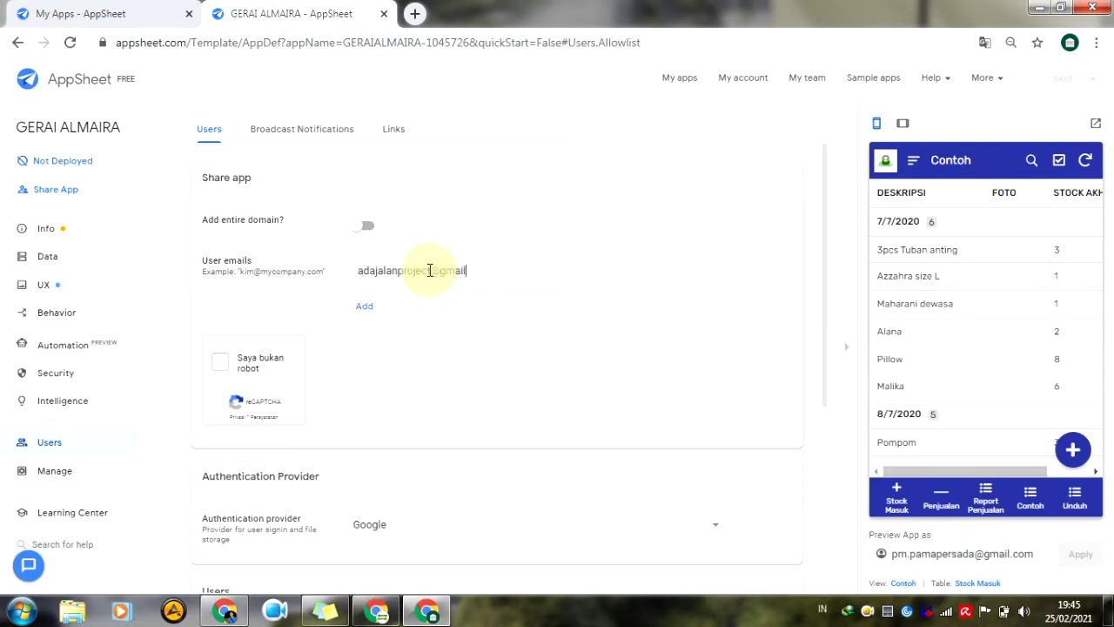
click(220, 361)
scroll(361, 428, down, 2)
click(397, 370)
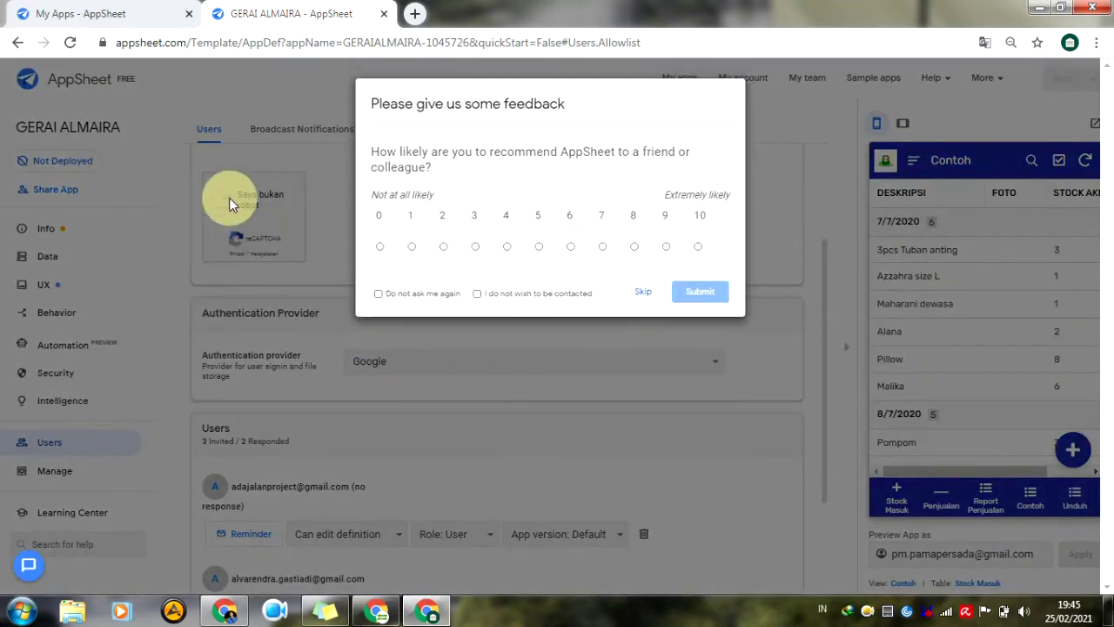
click(640, 296)
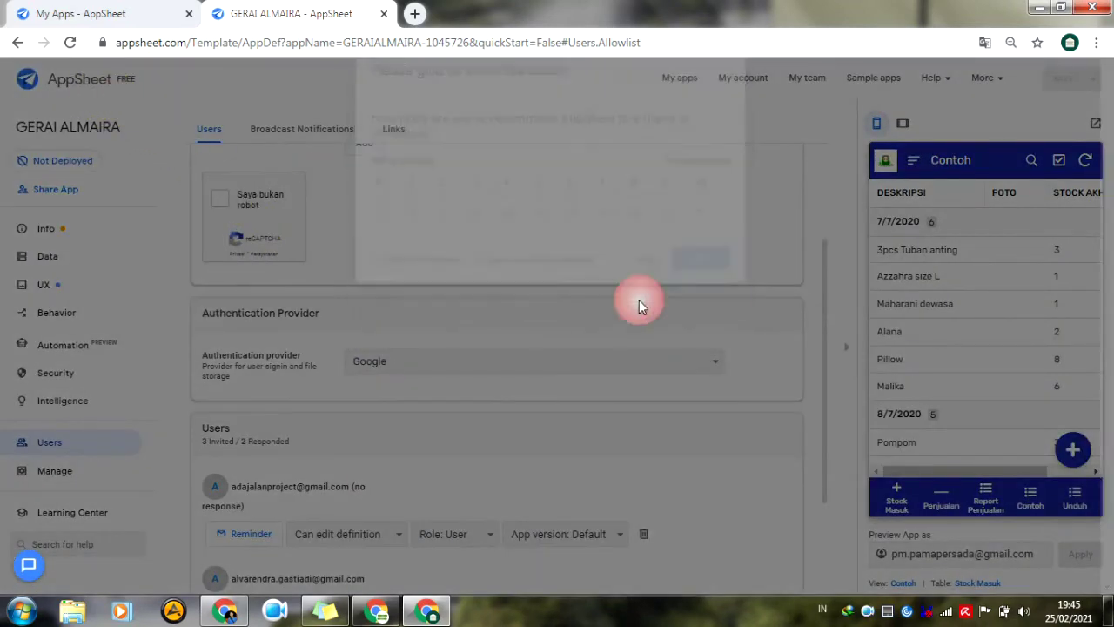
scroll(261, 351, down, 2)
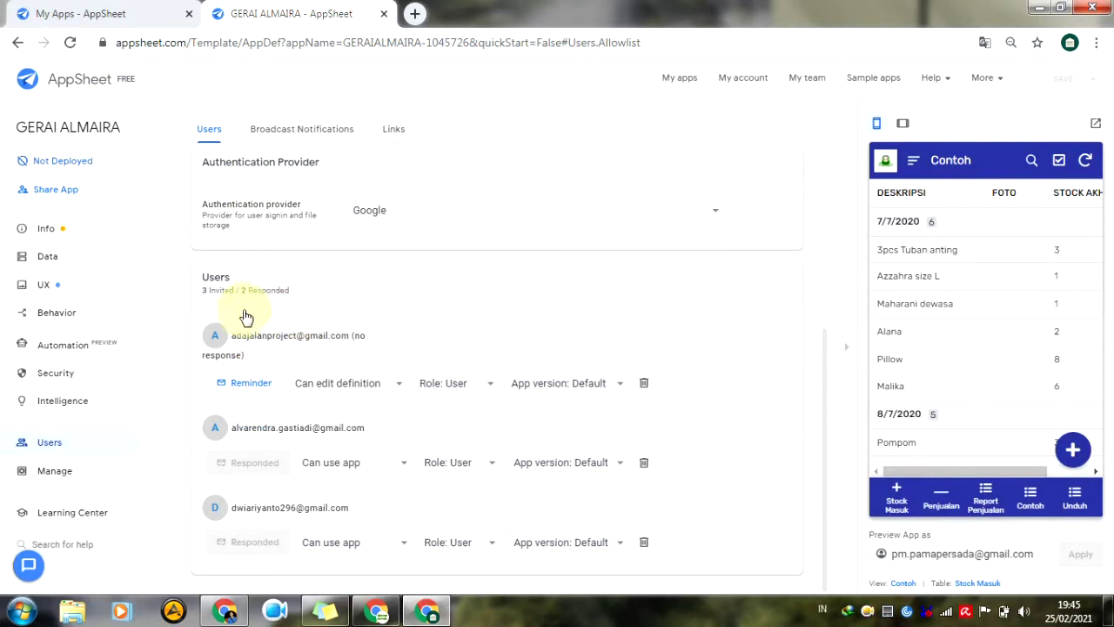
scroll(252, 292, up, 3)
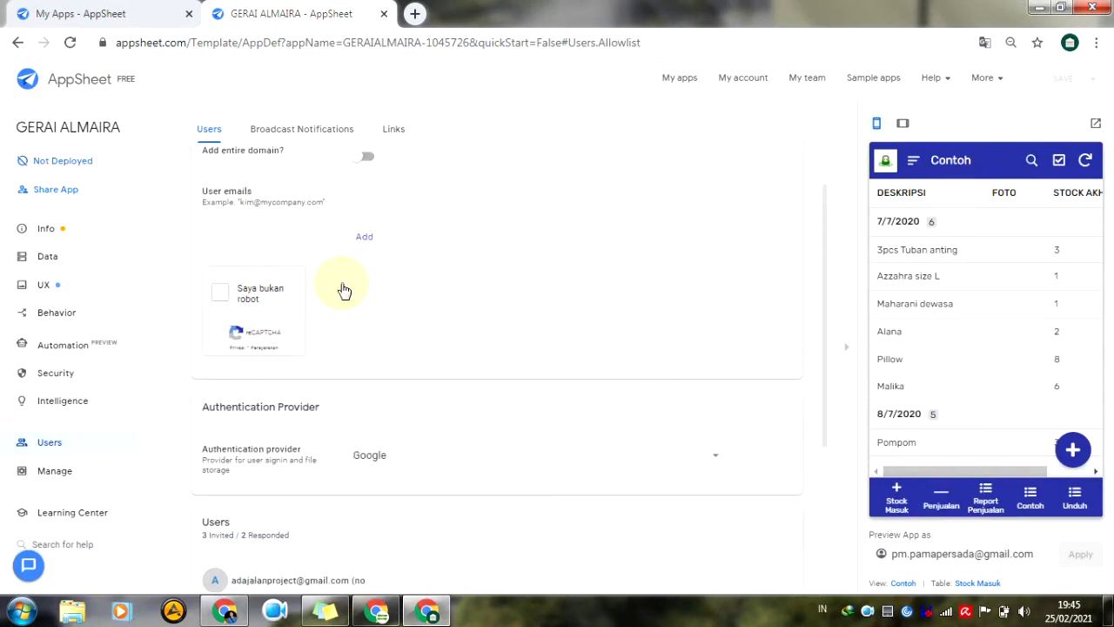
- Review the app's sharing settings and its list of invited users with their permissions
scroll(336, 297, up, 1)
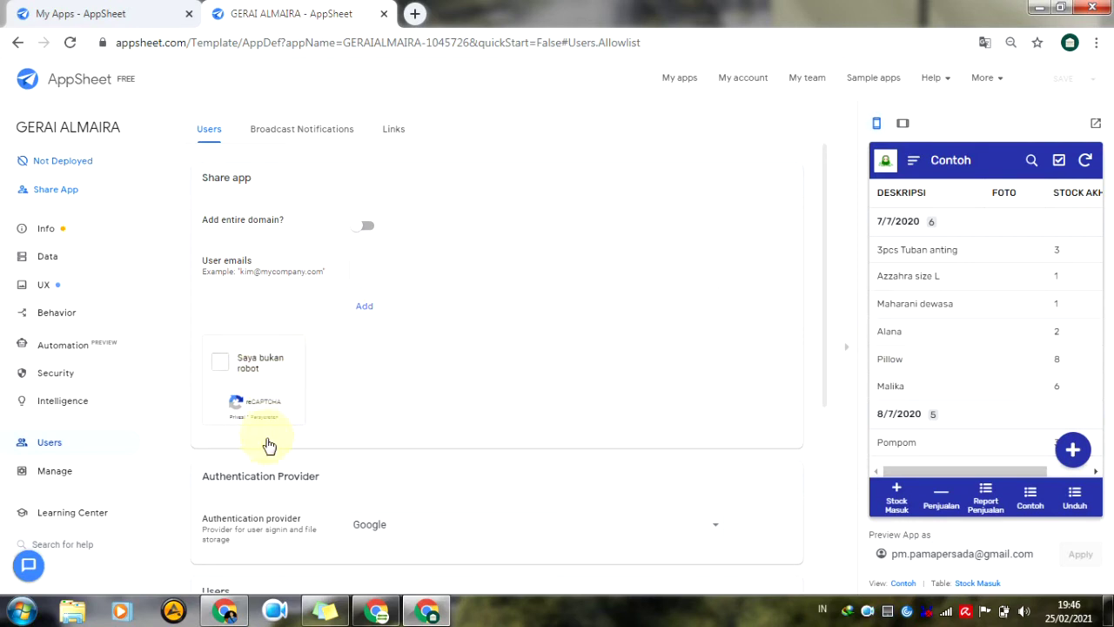
scroll(279, 457, down, 2)
scroll(288, 466, down, 2)
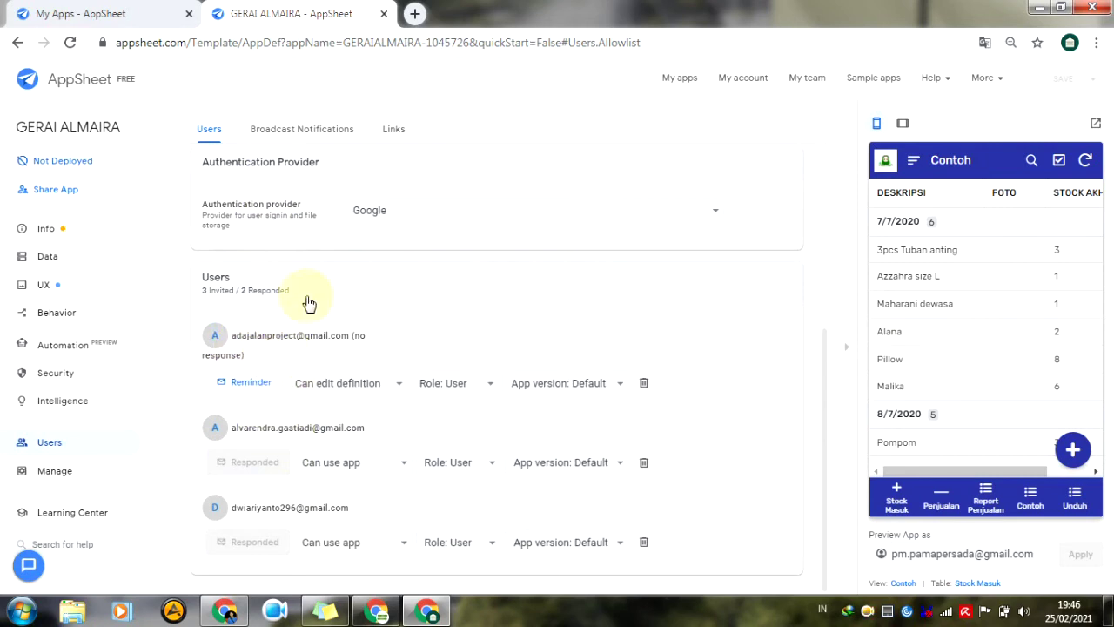
- Switch to the invited user's Chrome window, open Gmail in a new tab and read the newest GERAI ALMAIRA sharing invitation
click(383, 615)
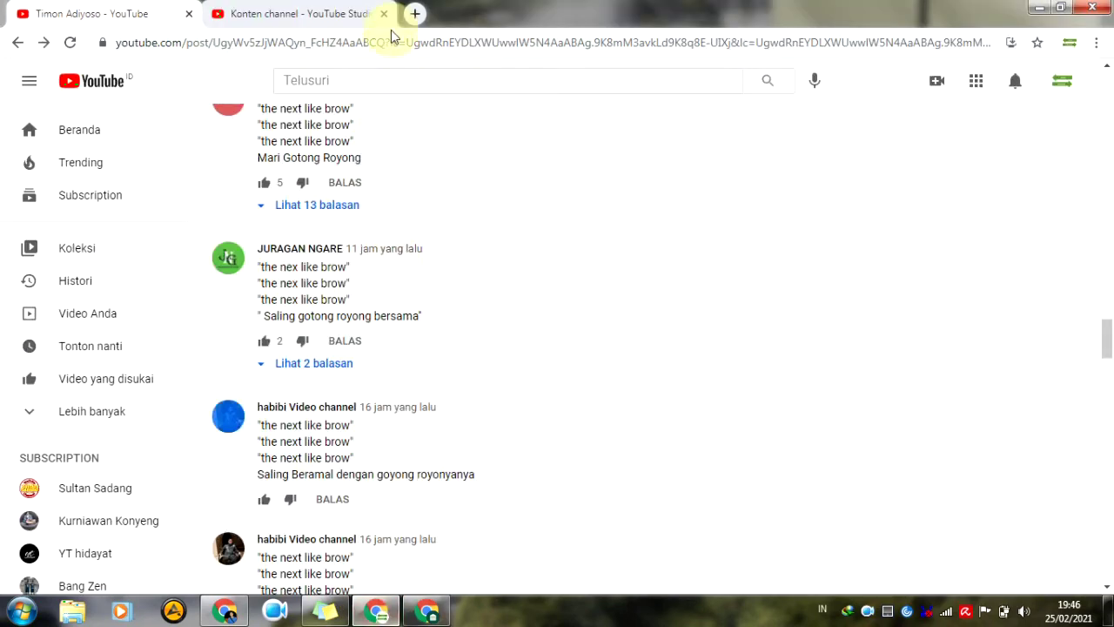
click(416, 14)
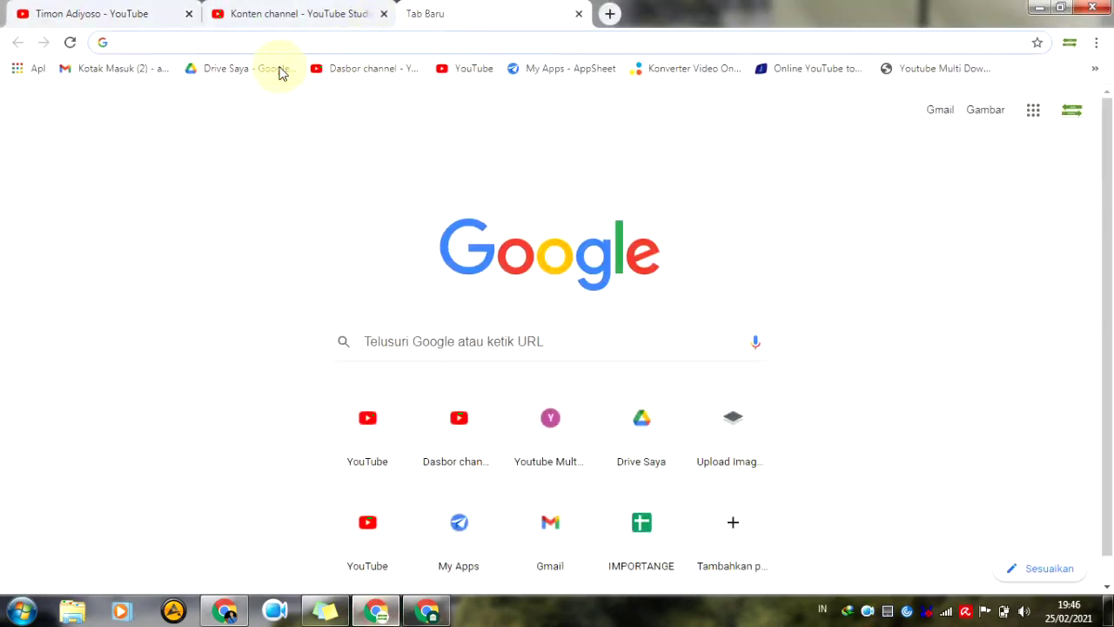
click(119, 76)
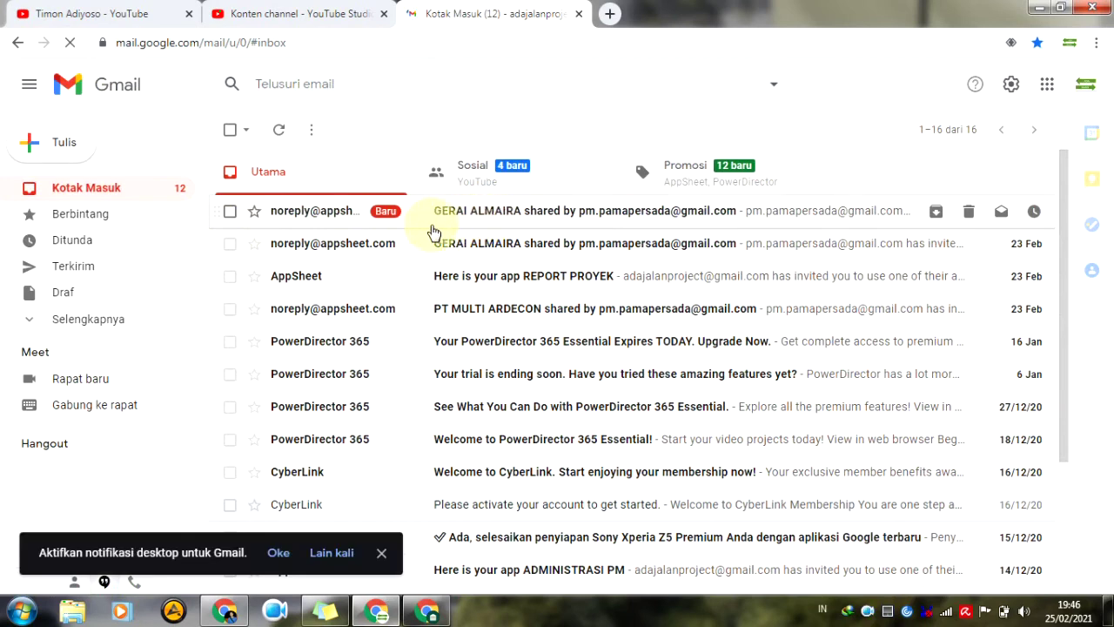
click(483, 217)
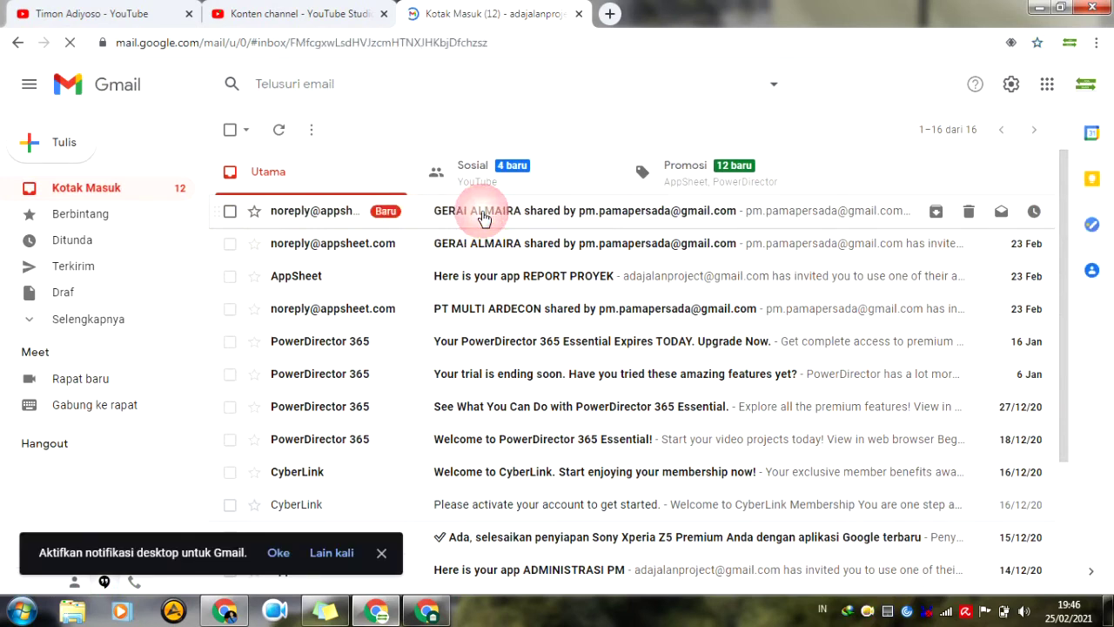
scroll(505, 356, down, 2)
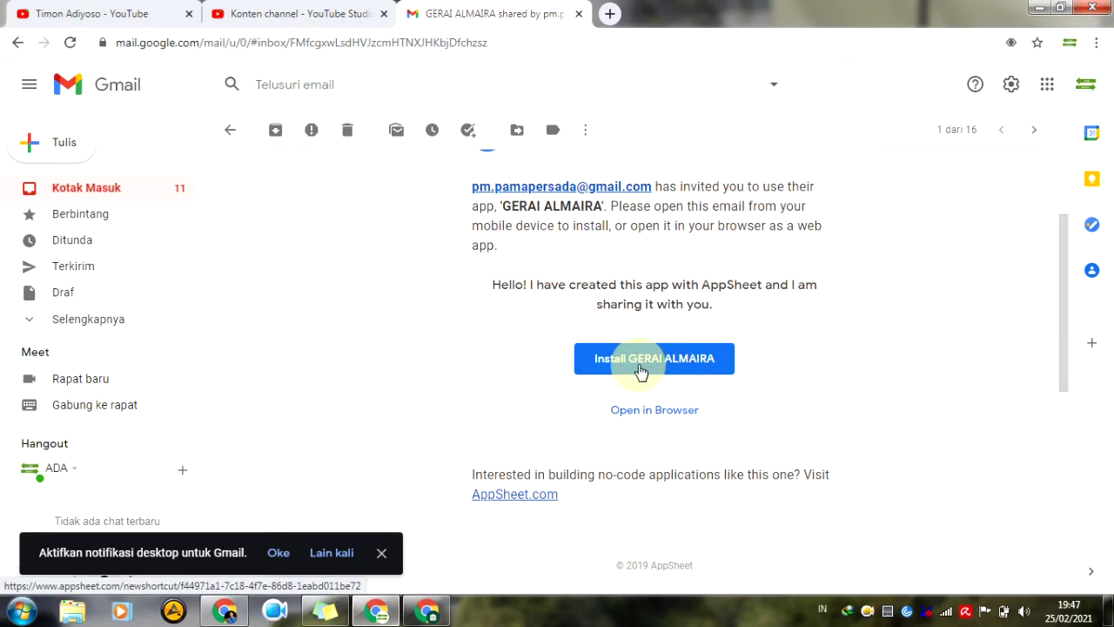
- Open the shared GERAI ALMAIRA app in the browser from the invitation e-mail
click(676, 421)
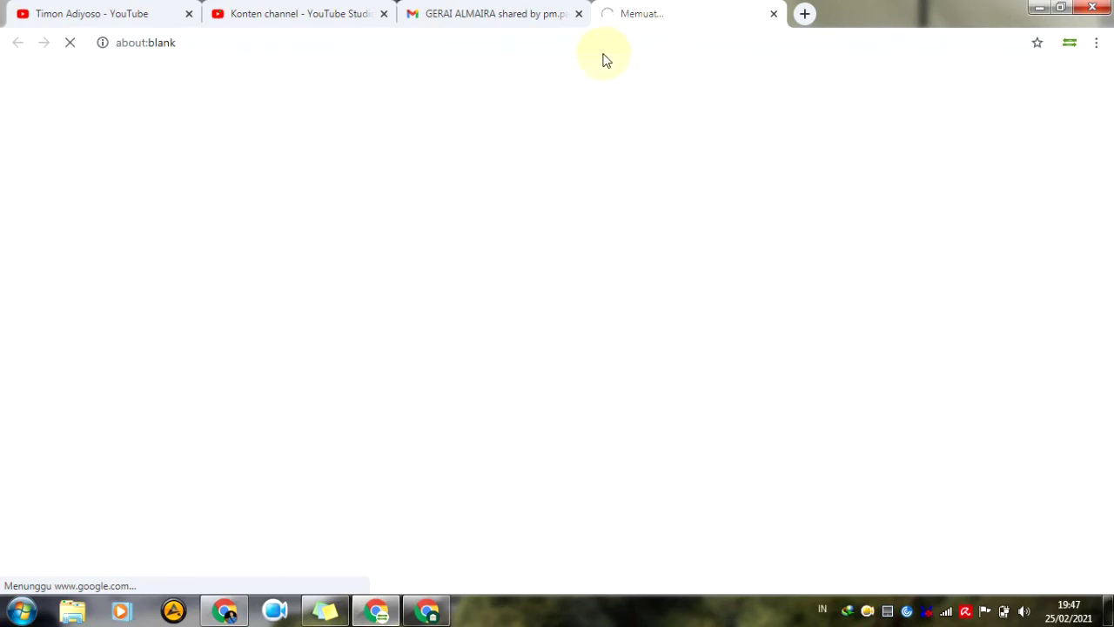
click(511, 14)
click(651, 7)
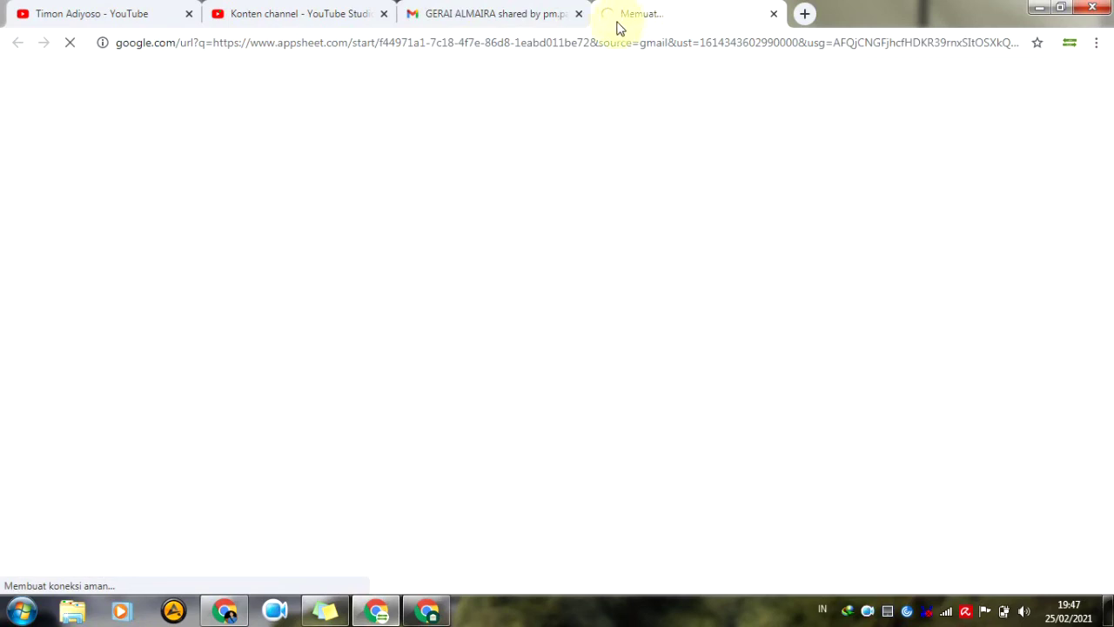
- Switch back to the AppSheet editor and look over the app's UX views and data tables, collapsing the Stock Masuk table's details
click(427, 612)
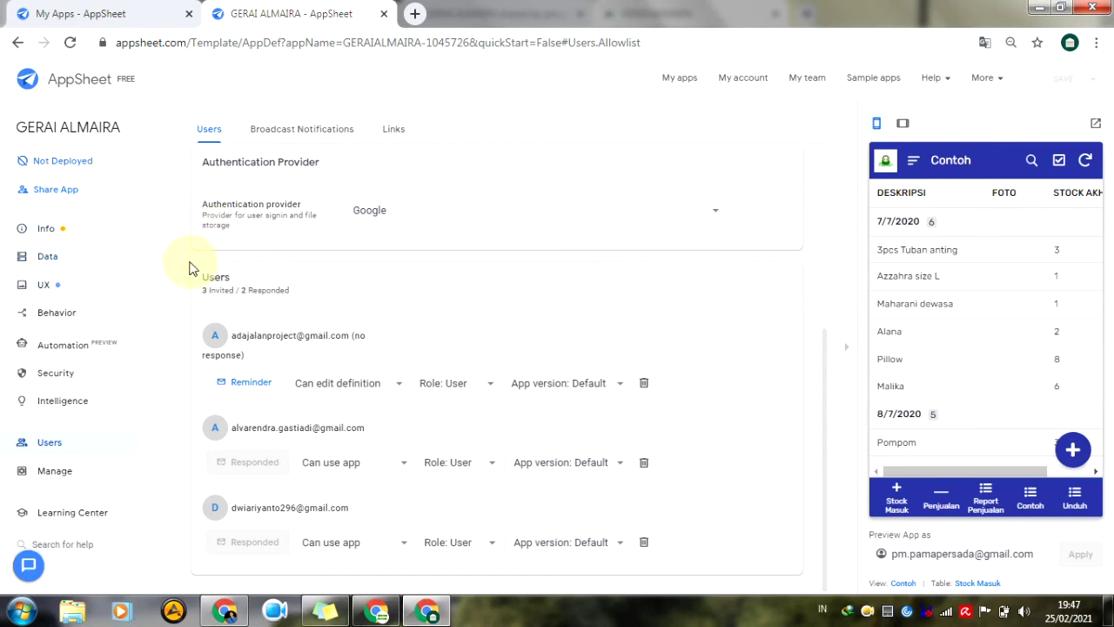
click(104, 294)
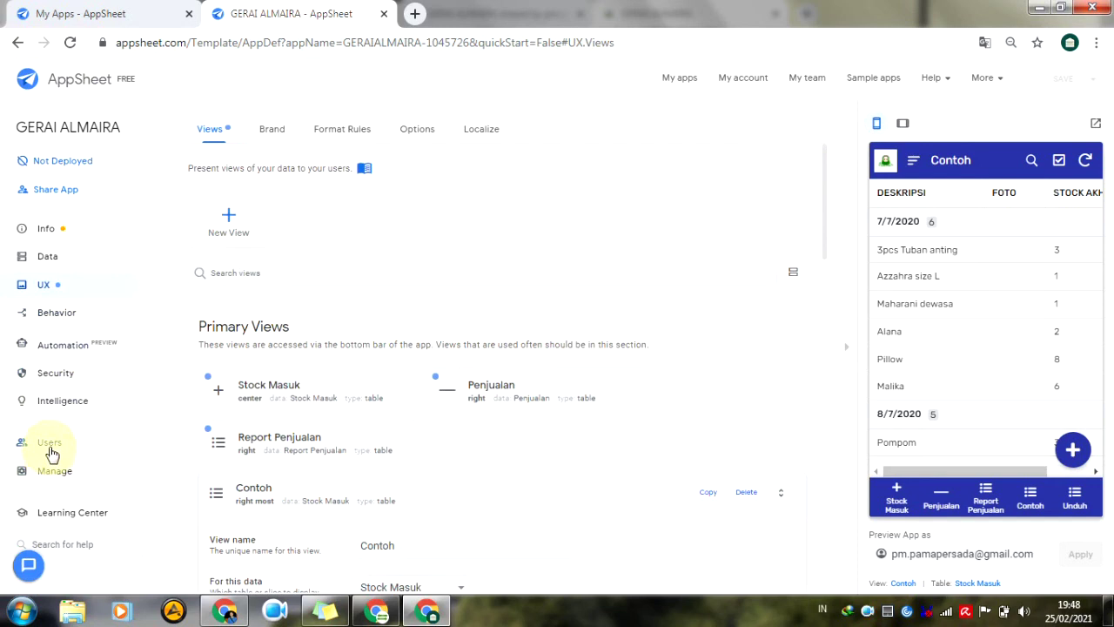
click(72, 263)
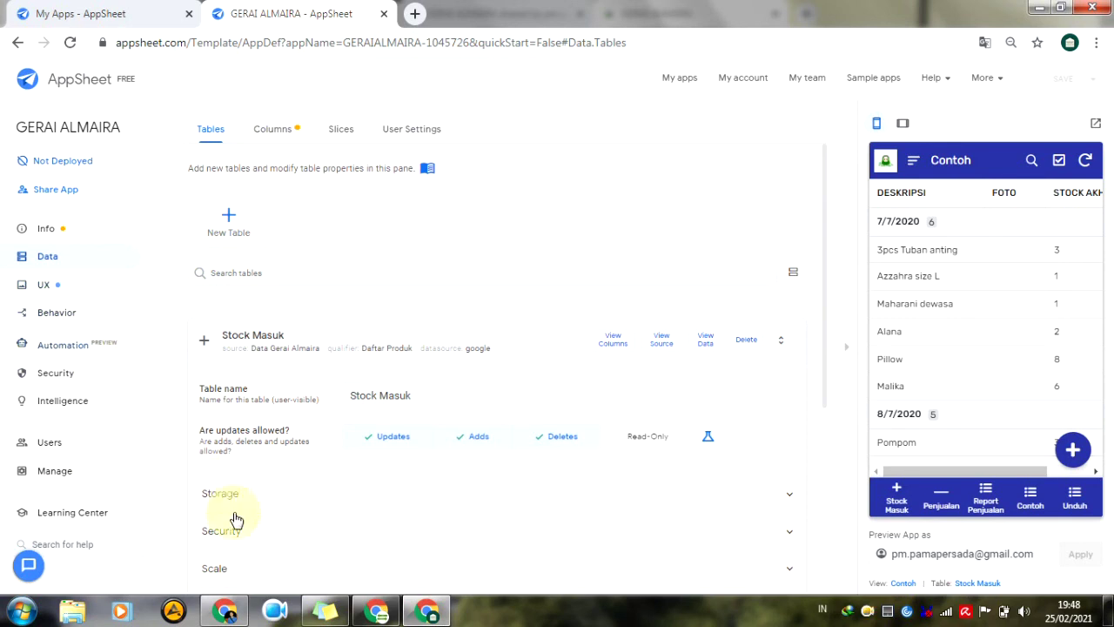
click(281, 332)
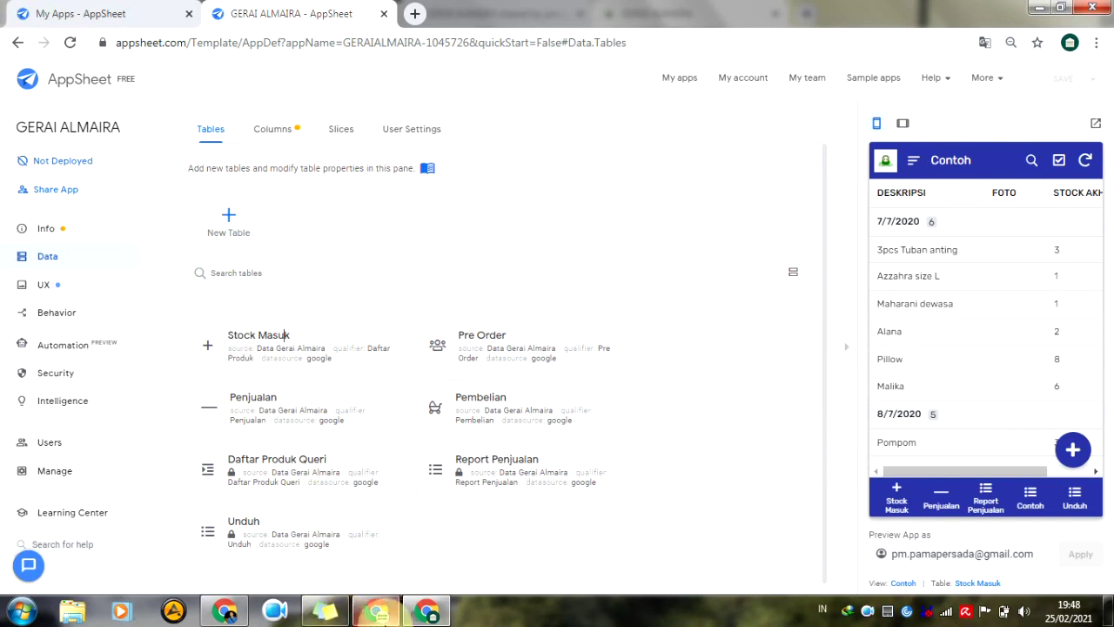
- Return to the invited user's Chrome window, dismiss the translation offer and accept the GERAI ALMAIRA app's data-sharing terms
click(377, 611)
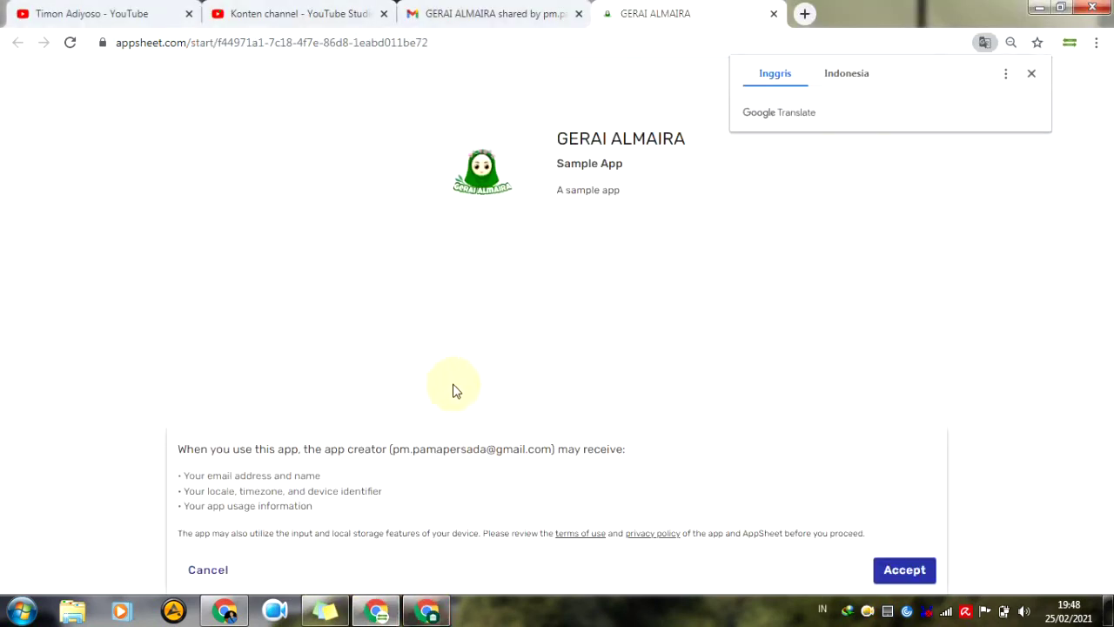
click(1032, 74)
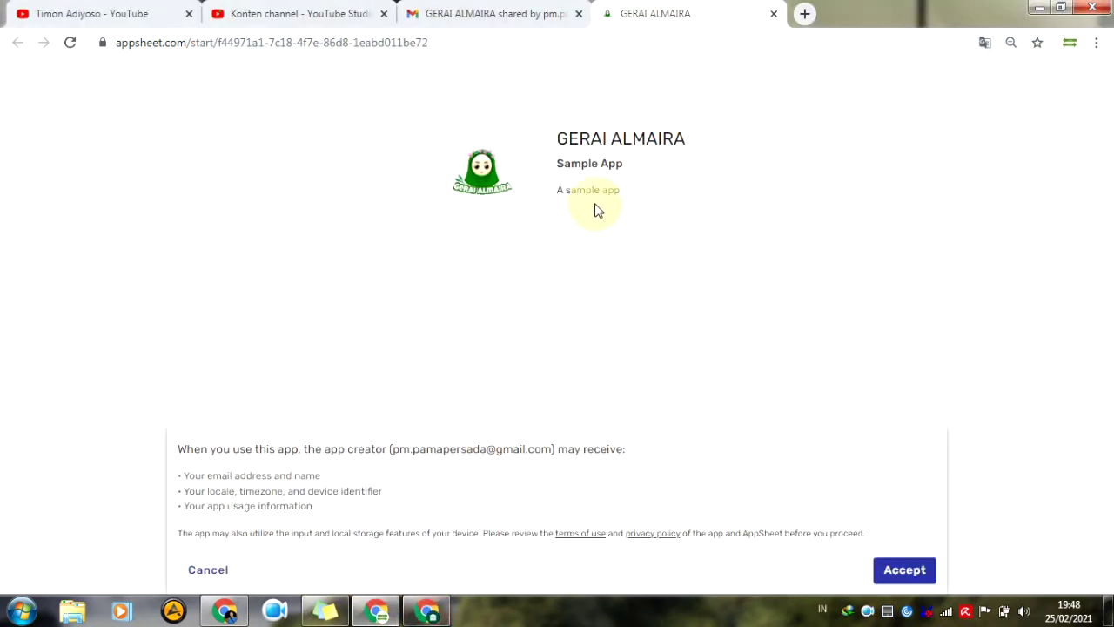
click(904, 579)
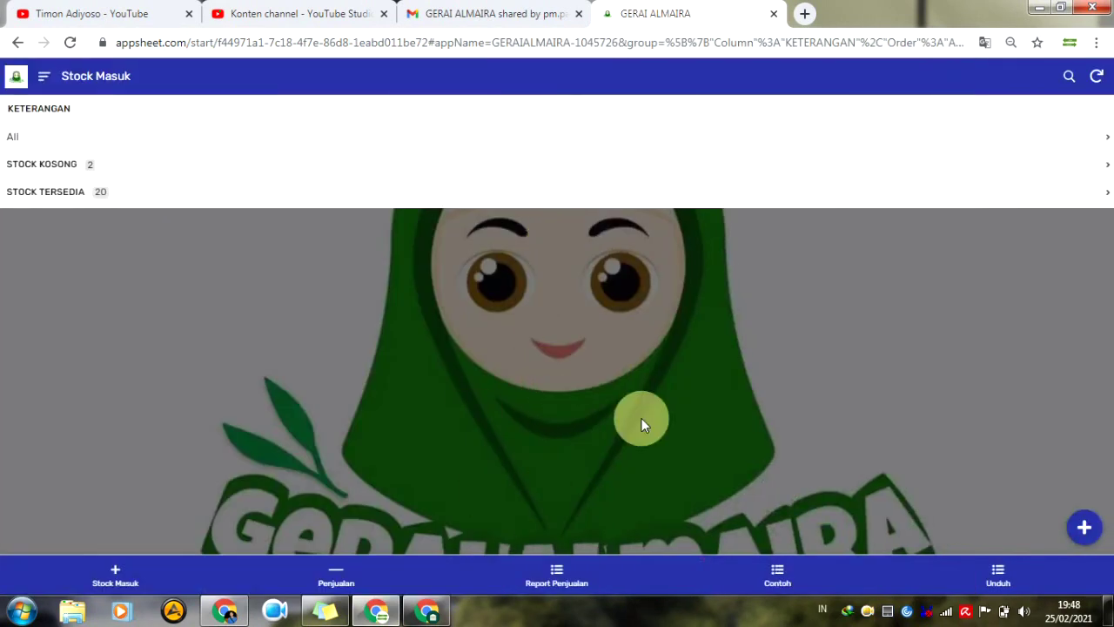
- Look through the grouped rows of the Contoh view in the shared app and return to the AppSheet editor
click(782, 581)
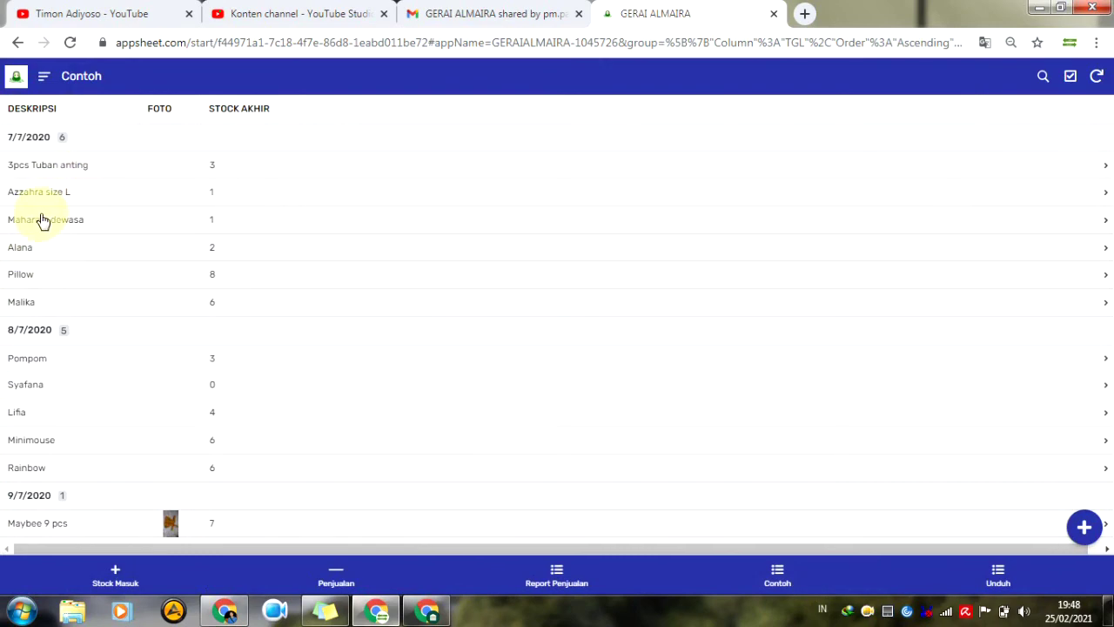
scroll(49, 224, down, 4)
scroll(61, 235, up, 4)
scroll(63, 235, down, 3)
scroll(63, 235, up, 2)
scroll(63, 235, down, 1)
scroll(63, 235, up, 2)
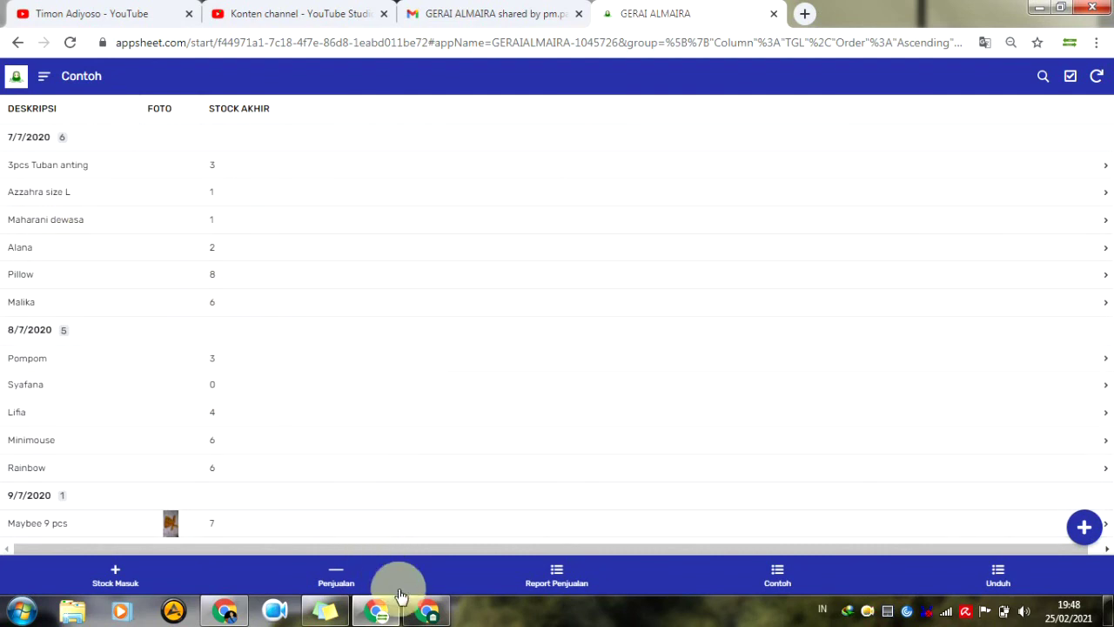
mouse_move(425, 609)
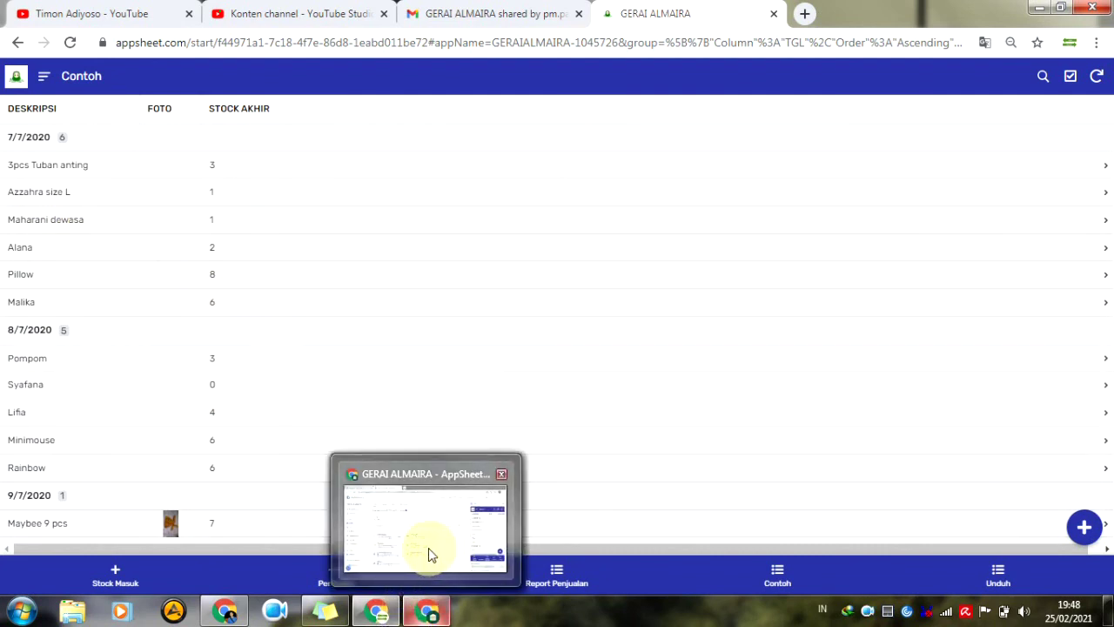
click(468, 470)
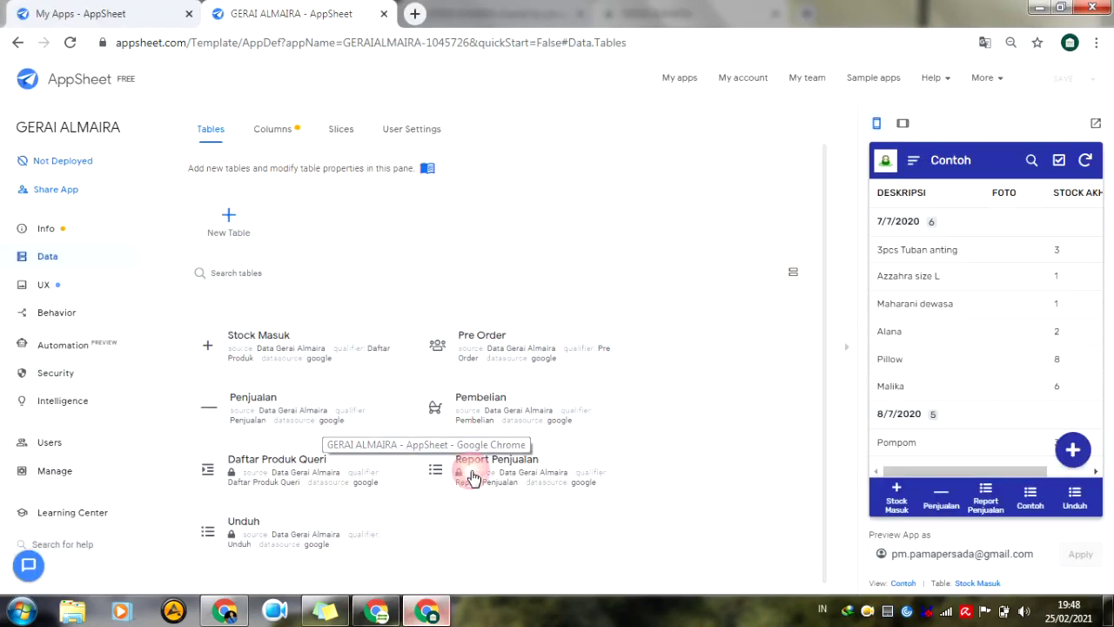